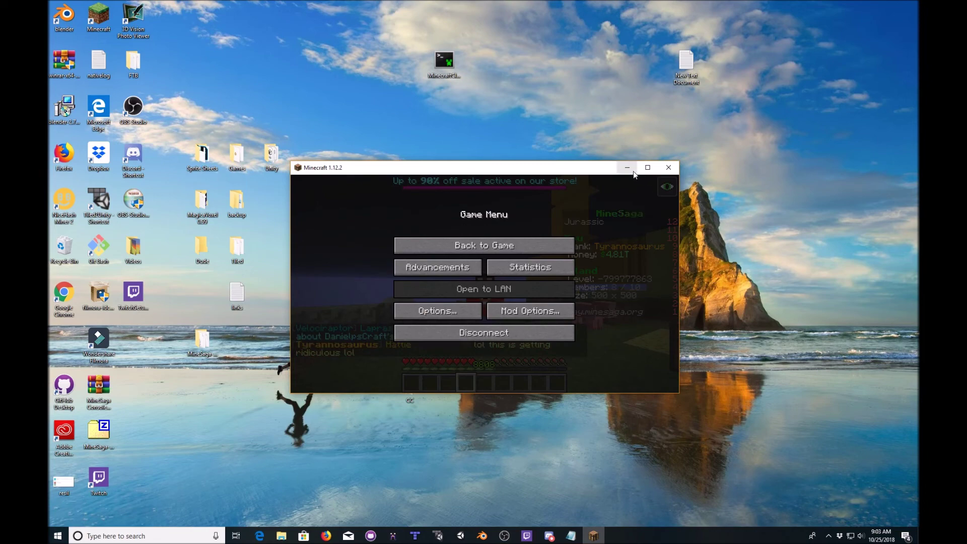
Minimize the game window and open the CC folder from the desktop.
{"action": "left_click", "coordinate": [627, 167]}
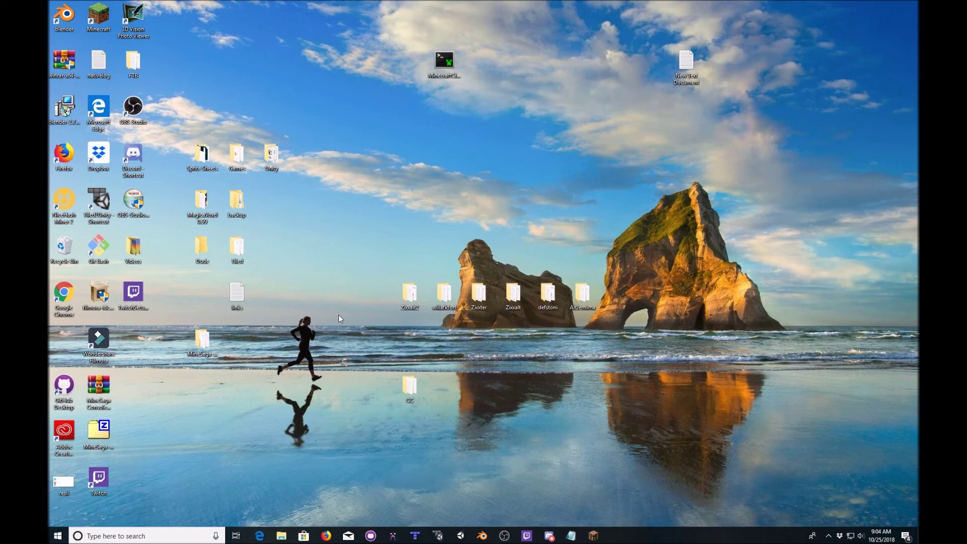
{"action": "double_click", "coordinate": [419, 391]}
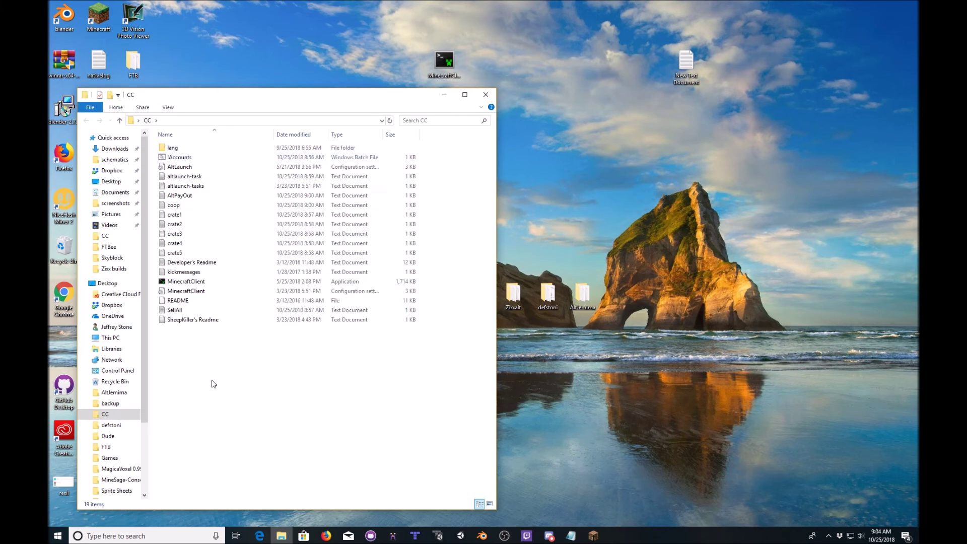
{"action": "left_click_drag", "start_coordinate": [319, 400], "coordinate": [254, 406]}
{"action": "left_click_drag", "start_coordinate": [230, 95], "coordinate": [247, 45]}
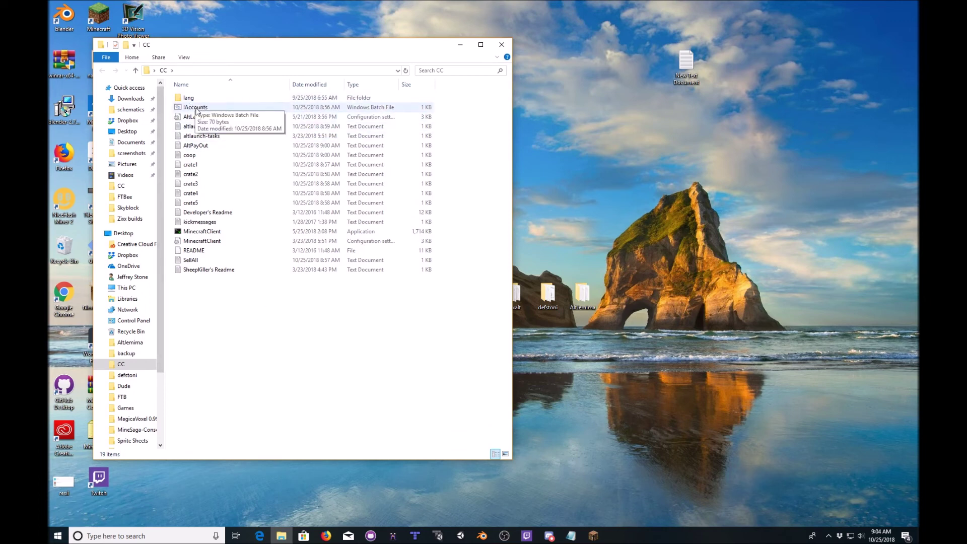
Open the !Accounts batch file for editing and replace the IGN placeholder with EMAIL.
{"action": "left_click", "coordinate": [197, 110]}
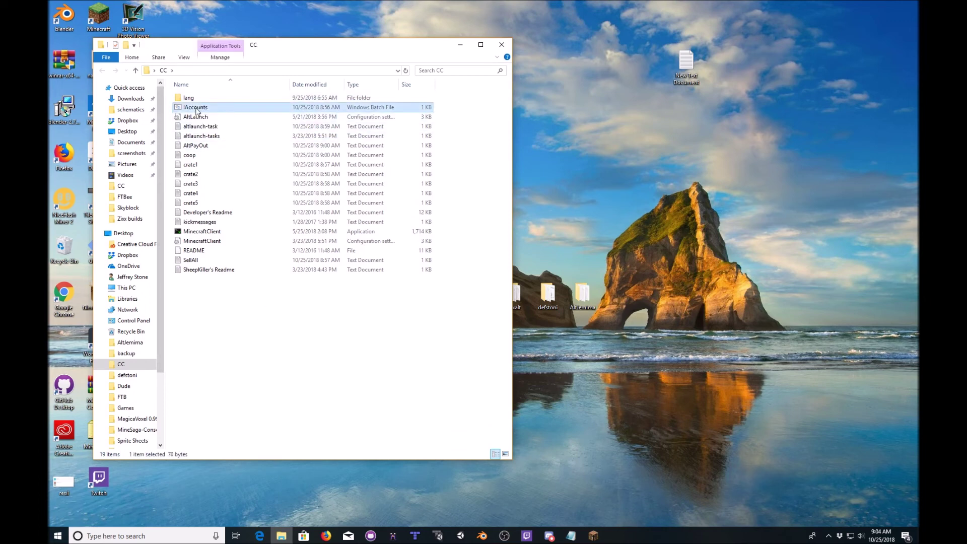
{"action": "right_click", "coordinate": [193, 109]}
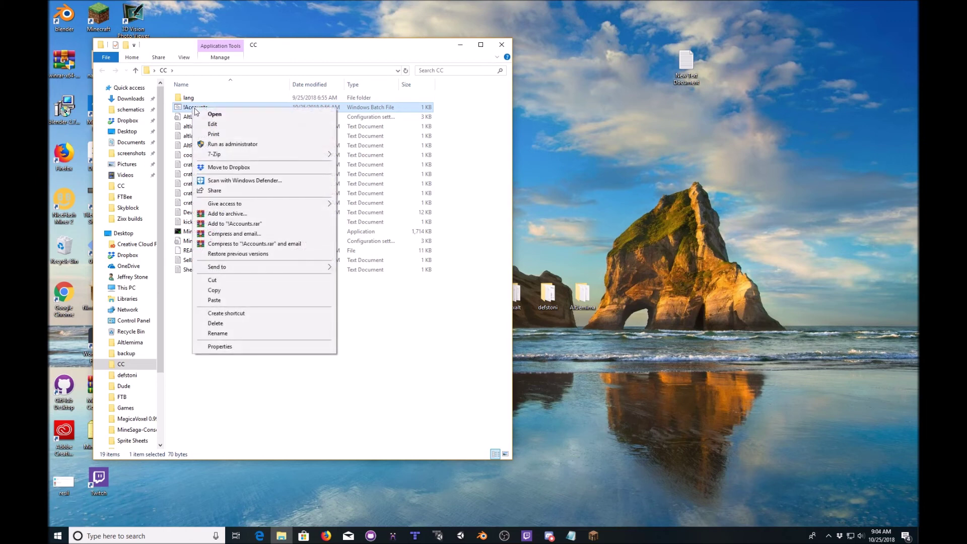
{"action": "left_click", "coordinate": [214, 124]}
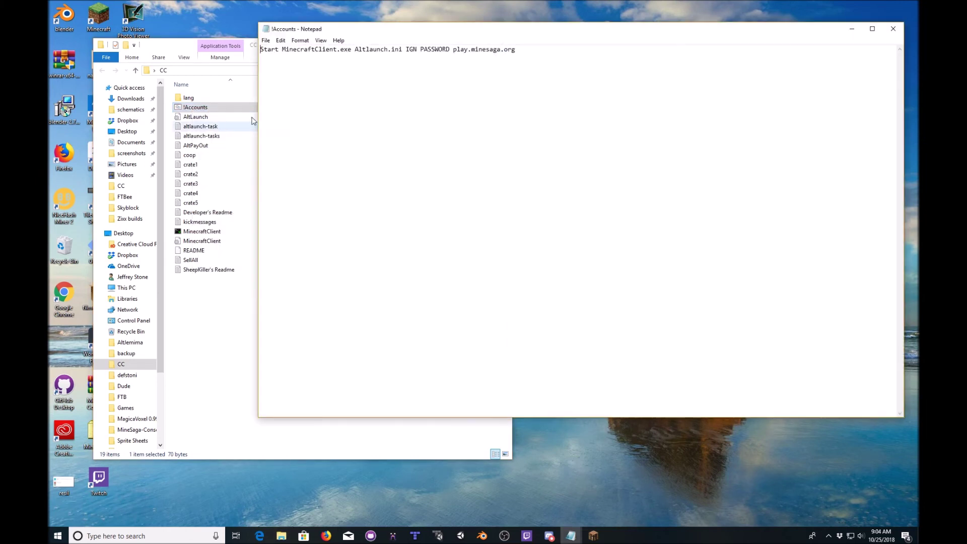
{"action": "left_click_drag", "start_coordinate": [406, 49], "coordinate": [417, 49]}
{"action": "double_click", "coordinate": [410, 49]}
{"action": "left_click", "coordinate": [408, 49]}
{"action": "double_click", "coordinate": [408, 49]}
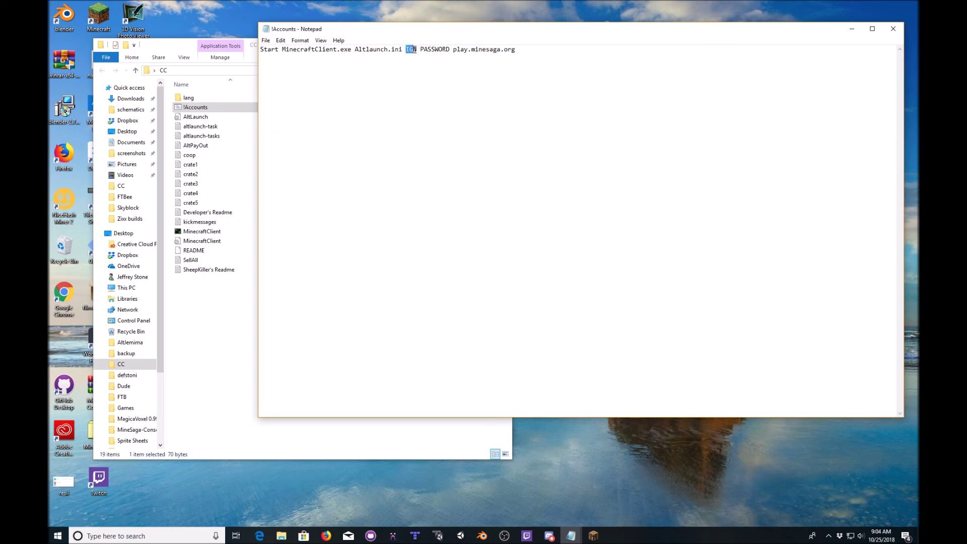
{"action": "mouse_move", "coordinate": [410, 49]}
{"action": "left_mouse_down"}
{"action": "mouse_move", "coordinate": [417, 49]}
{"action": "mouse_move", "coordinate": [406, 50]}
{"action": "left_mouse_up"}
{"action": "type", "text": "EMAIL"}
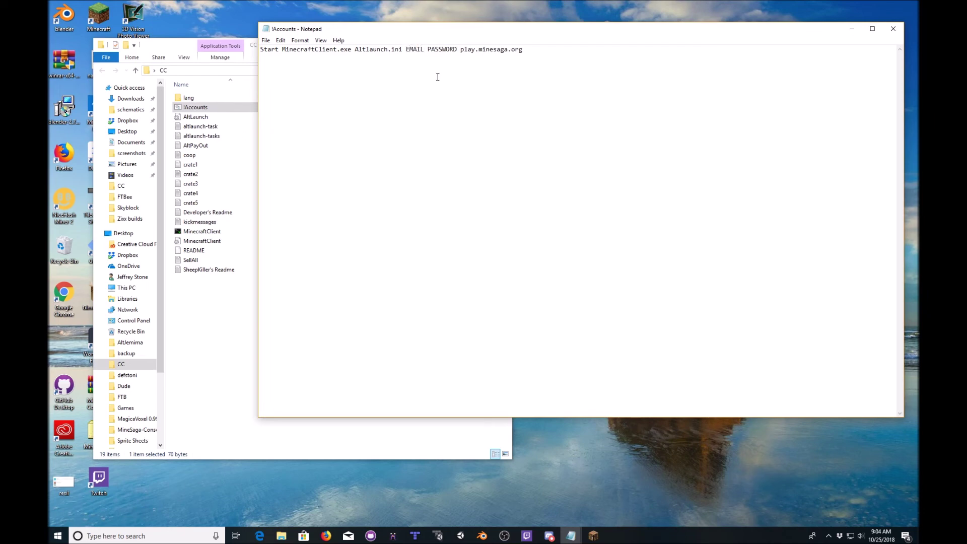
Close the !Accounts batch file and save its changes.
{"action": "left_click_drag", "start_coordinate": [406, 49], "coordinate": [454, 50]}
{"action": "left_click", "coordinate": [423, 49]}
{"action": "left_click", "coordinate": [404, 49]}
{"action": "left_click", "coordinate": [421, 49]}
{"action": "left_click", "coordinate": [405, 49]}
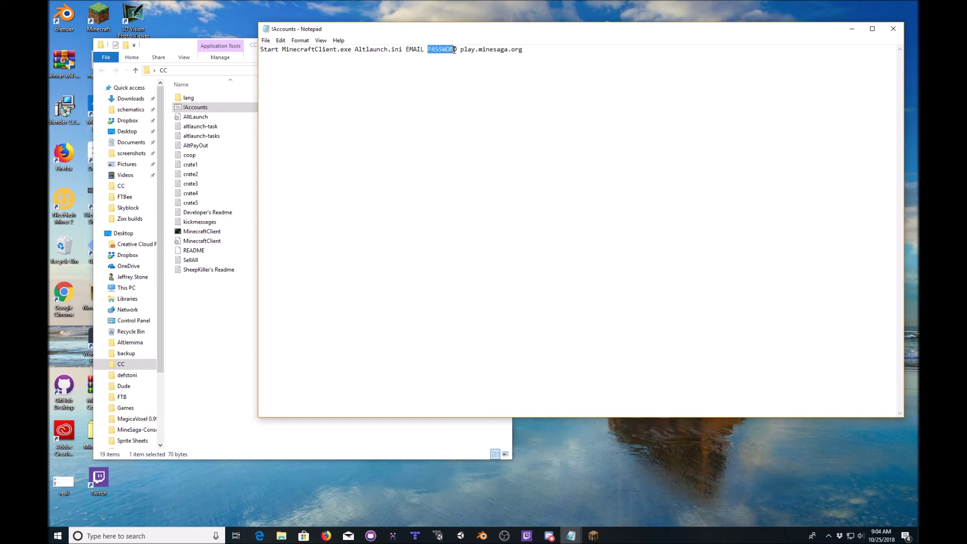
{"action": "left_click", "coordinate": [892, 29]}
{"action": "left_click", "coordinate": [453, 273]}
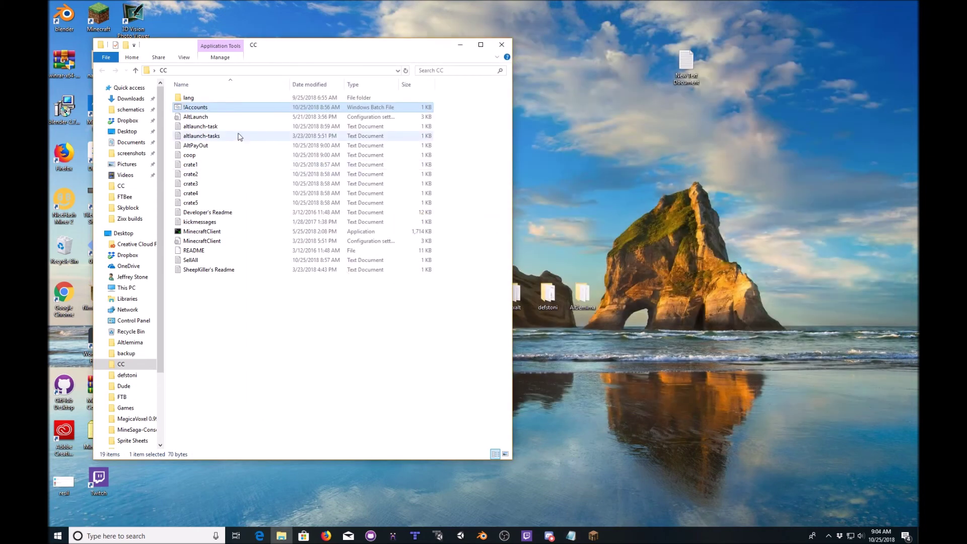
Open the altlaunch-task text file and look through its task sections.
{"action": "left_click_drag", "start_coordinate": [282, 49], "coordinate": [391, 43]}
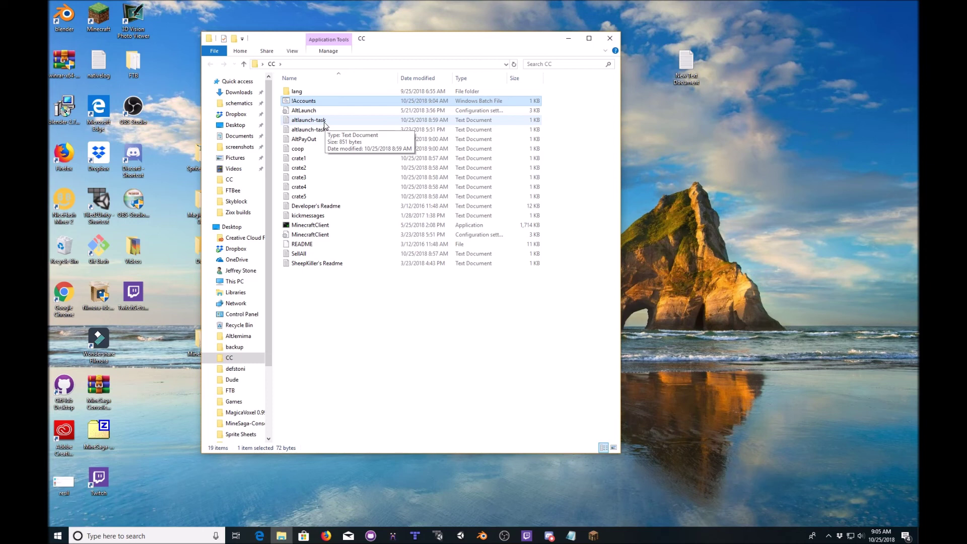
{"action": "double_click", "coordinate": [310, 123]}
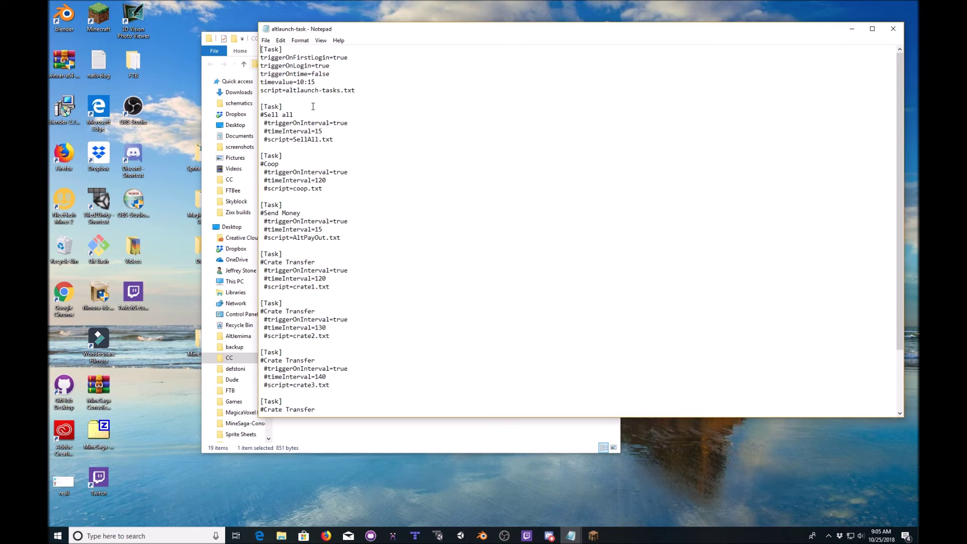
{"action": "scroll", "coordinate": [314, 107], "scroll_direction": "down", "scroll_amount": 3}
{"action": "scroll", "coordinate": [338, 219], "scroll_direction": "up", "scroll_amount": 3}
{"action": "left_click_drag", "start_coordinate": [369, 28], "coordinate": [337, 26]}
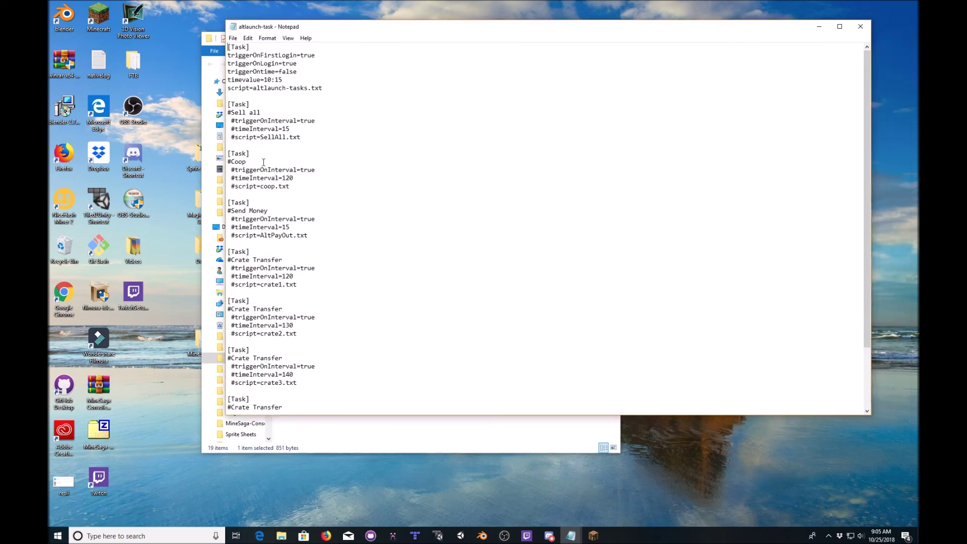
{"action": "scroll", "coordinate": [268, 197], "scroll_direction": "down", "scroll_amount": 3}
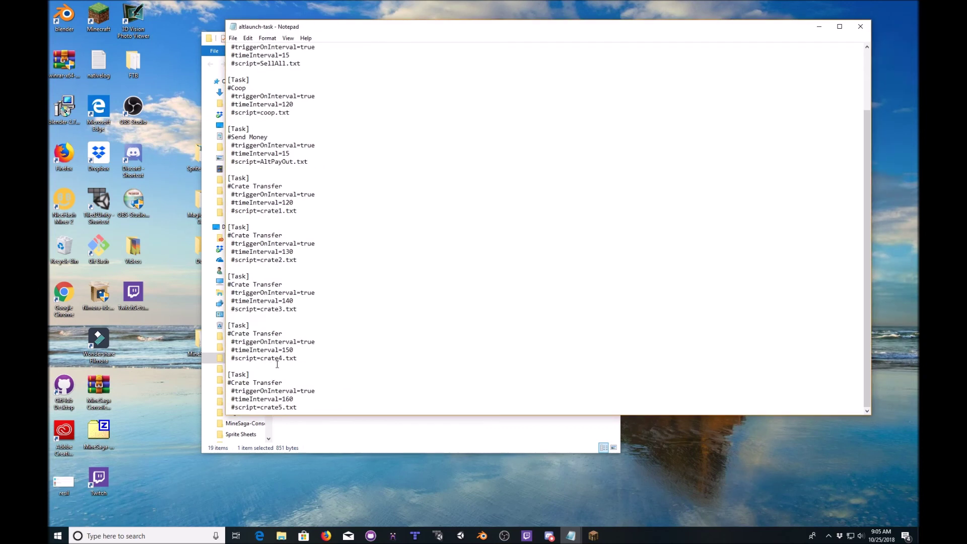
{"action": "scroll", "coordinate": [277, 365], "scroll_direction": "up", "scroll_amount": 3}
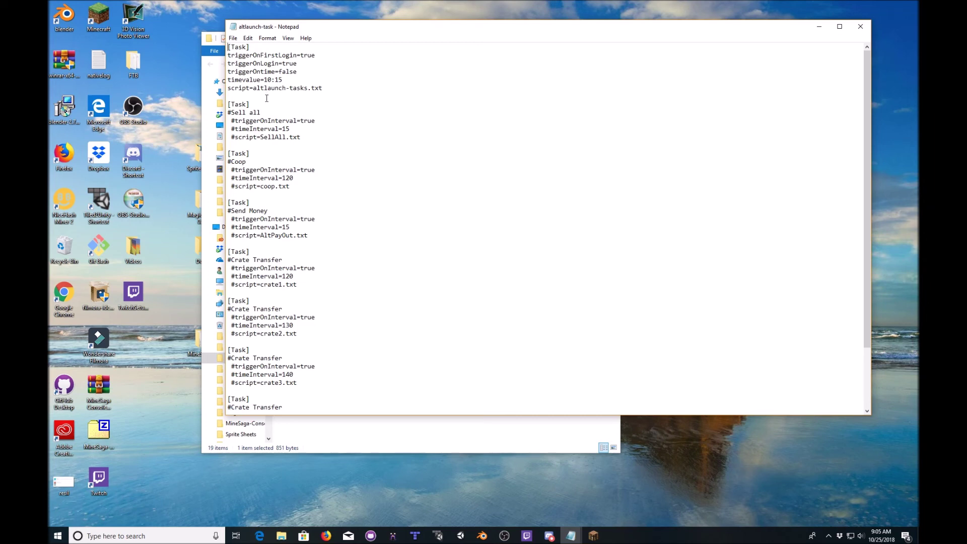
Uncomment the trigger, time interval and script lines of the Sell all task.
{"action": "mouse_move", "coordinate": [228, 109]}
{"action": "left_mouse_down"}
{"action": "mouse_move", "coordinate": [311, 138]}
{"action": "mouse_move", "coordinate": [229, 120]}
{"action": "mouse_move", "coordinate": [227, 111]}
{"action": "left_mouse_up"}
{"action": "left_click", "coordinate": [311, 138]}
{"action": "left_click", "coordinate": [235, 121]}
{"action": "key", "text": "BackSpace"}
{"action": "key", "text": "Down"}
{"action": "key", "text": "Delete"}
{"action": "key", "text": "Down"}
{"action": "key", "text": "Delete"}
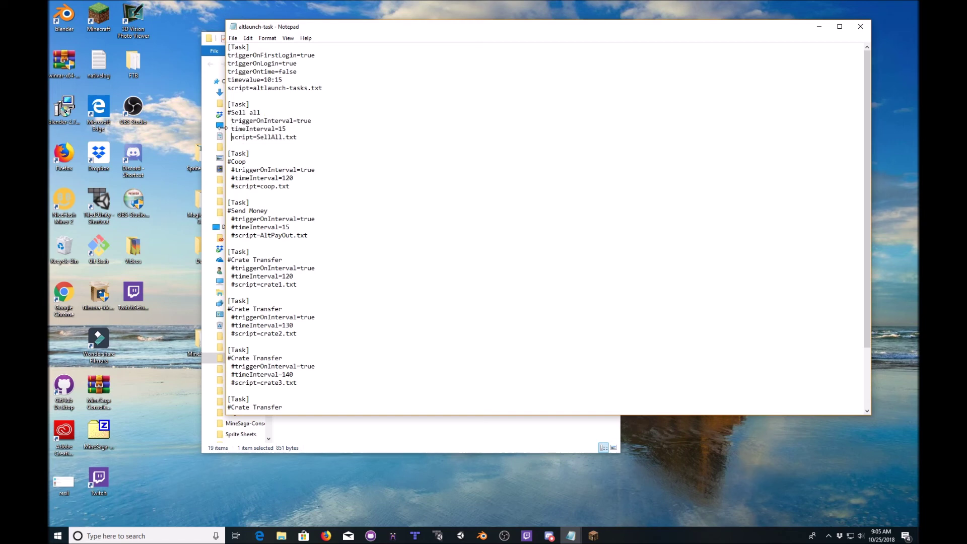
Uncomment the trigger, time interval and script lines of the Coop task.
{"action": "left_click_drag", "start_coordinate": [282, 177], "coordinate": [295, 178]}
{"action": "left_click", "coordinate": [294, 178]}
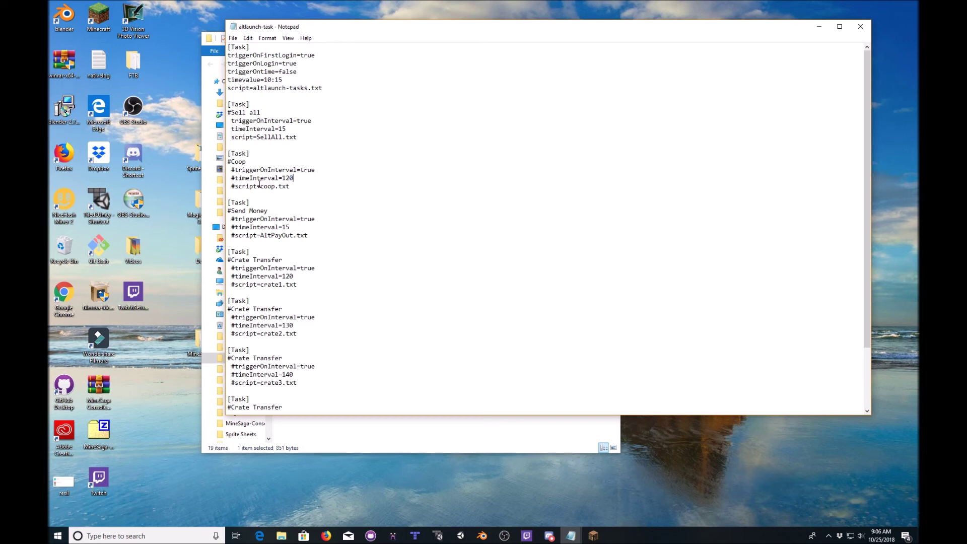
{"action": "left_click", "coordinate": [234, 171]}
{"action": "key", "text": "BackSpace"}
{"action": "left_click", "coordinate": [234, 178]}
{"action": "key", "text": "BackSpace"}
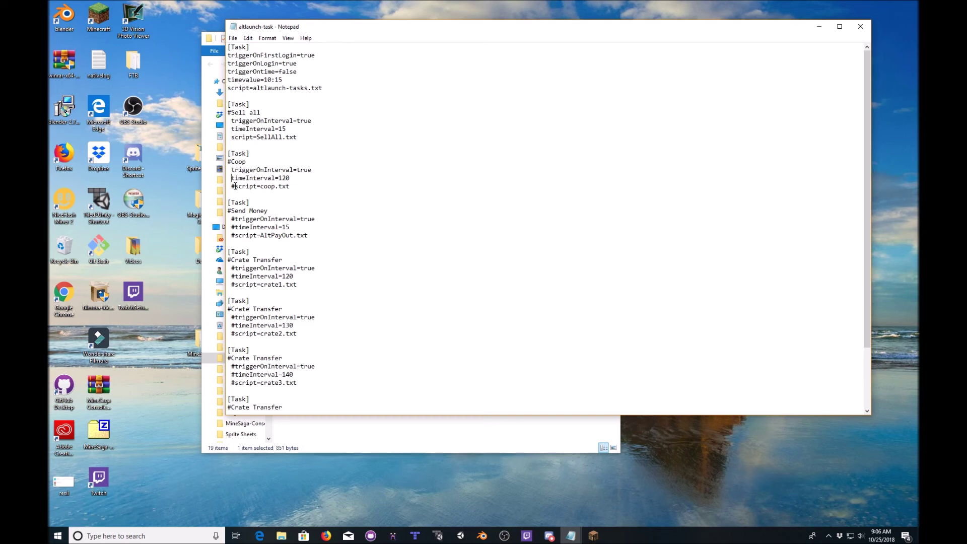
{"action": "left_click", "coordinate": [235, 186]}
{"action": "key", "text": "BackSpace"}
Open the coop script from the CC folder, examine its command and placeholder, and close it.
{"action": "left_click_drag", "start_coordinate": [399, 39], "coordinate": [566, 50]}
{"action": "double_click", "coordinate": [298, 148]}
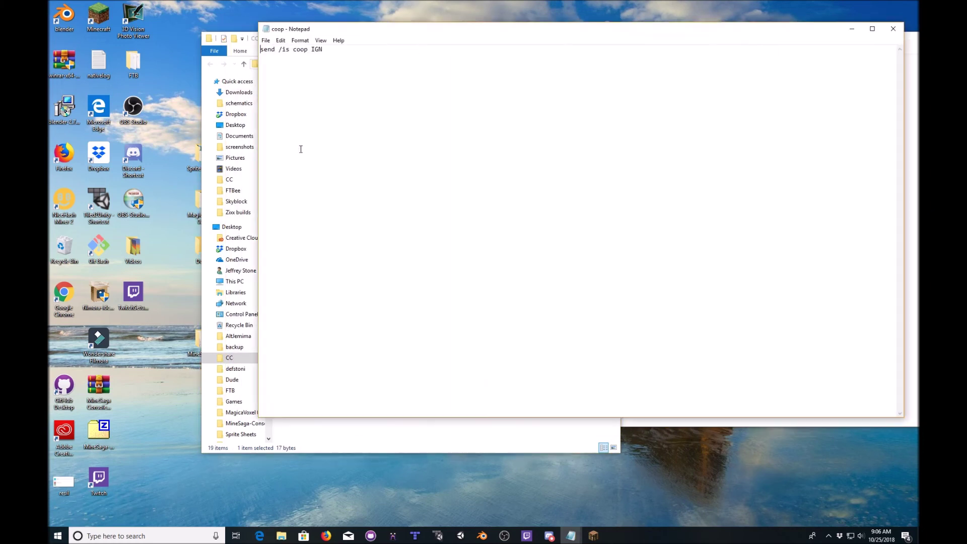
{"action": "left_click_drag", "start_coordinate": [311, 49], "coordinate": [322, 50]}
{"action": "left_click", "coordinate": [327, 49]}
{"action": "double_click", "coordinate": [317, 49]}
{"action": "left_click", "coordinate": [894, 33]}
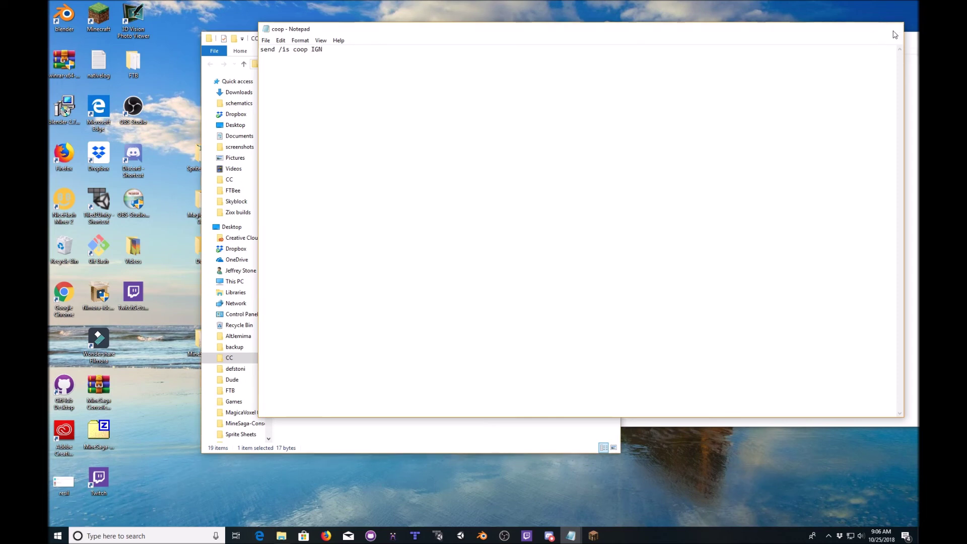
{"action": "left_click", "coordinate": [697, 197]}
{"action": "left_click_drag", "start_coordinate": [456, 197], "coordinate": [431, 206]}
{"action": "left_click", "coordinate": [412, 155]}
{"action": "left_click", "coordinate": [431, 208]}
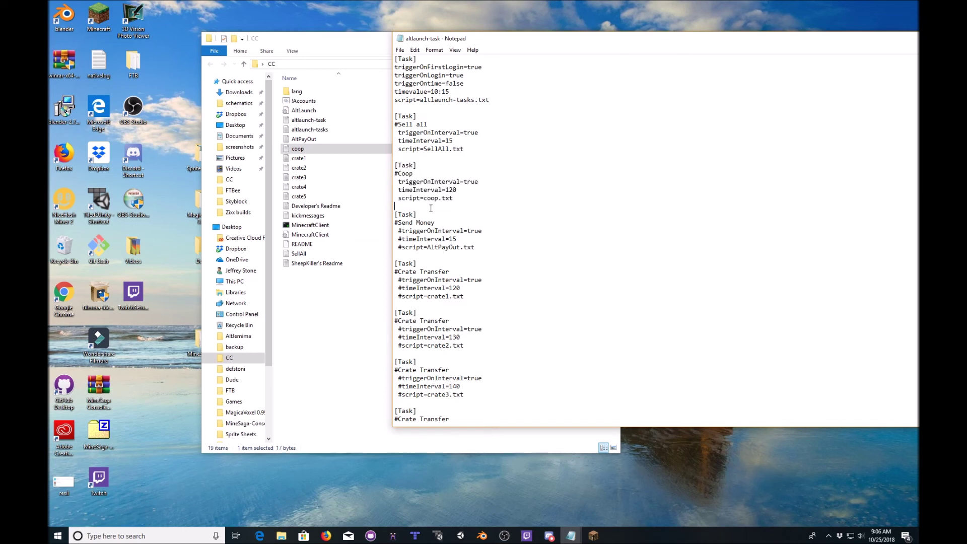
{"action": "left_click_drag", "start_coordinate": [395, 162], "coordinate": [414, 208]}
{"action": "left_click", "coordinate": [419, 209]}
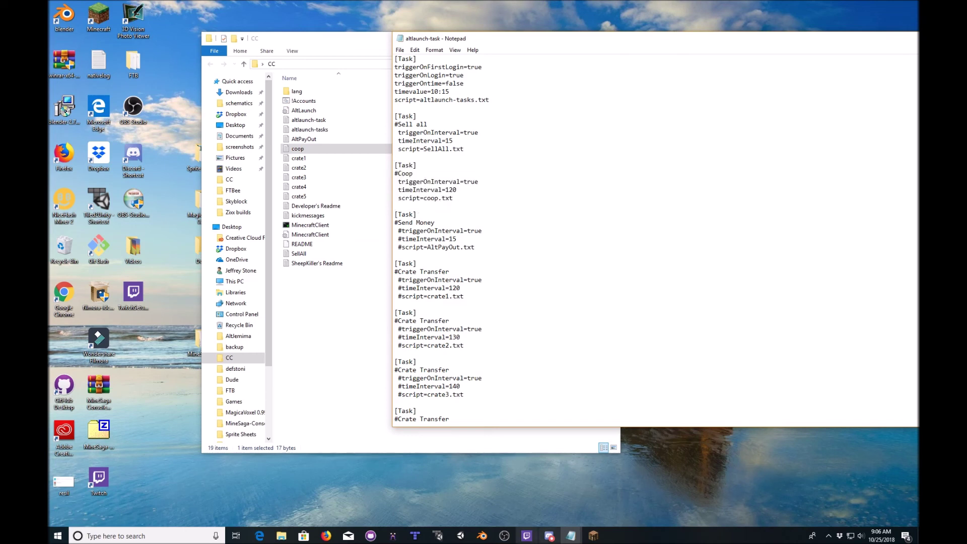
Switch to Minecraft, look back through the chat history, and put the game window away again.
{"action": "left_click", "coordinate": [591, 537]}
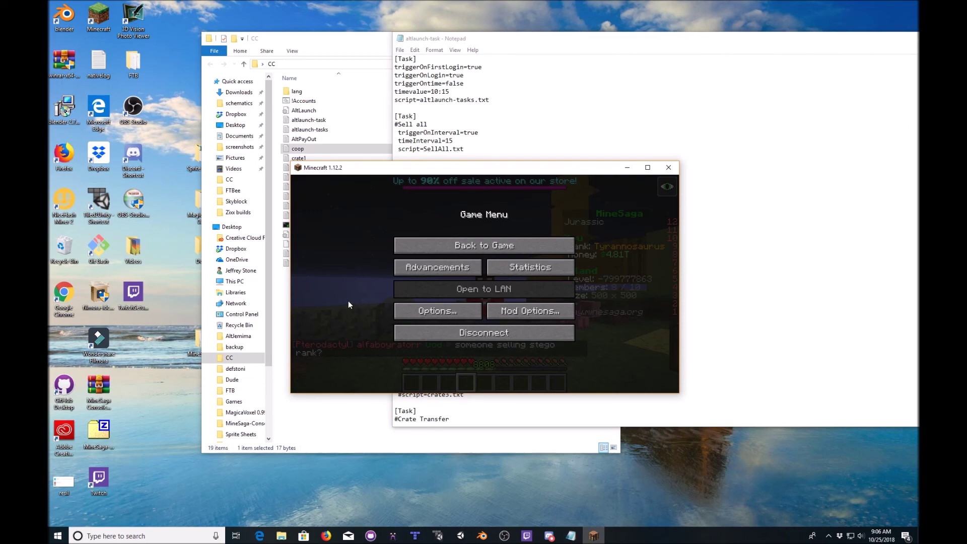
{"action": "key", "text": "Escape"}
{"action": "key", "text": "t"}
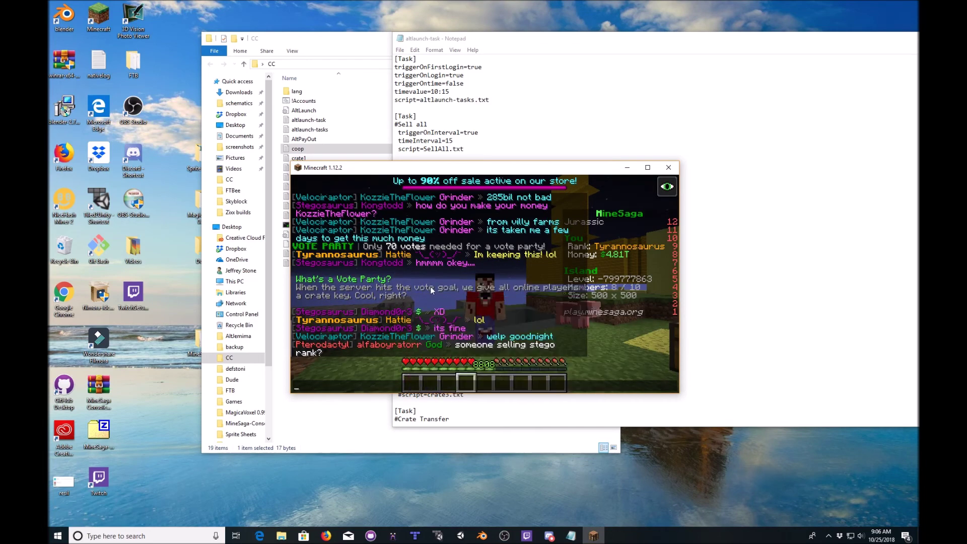
{"action": "scroll", "coordinate": [429, 298], "scroll_direction": "up", "scroll_amount": 2}
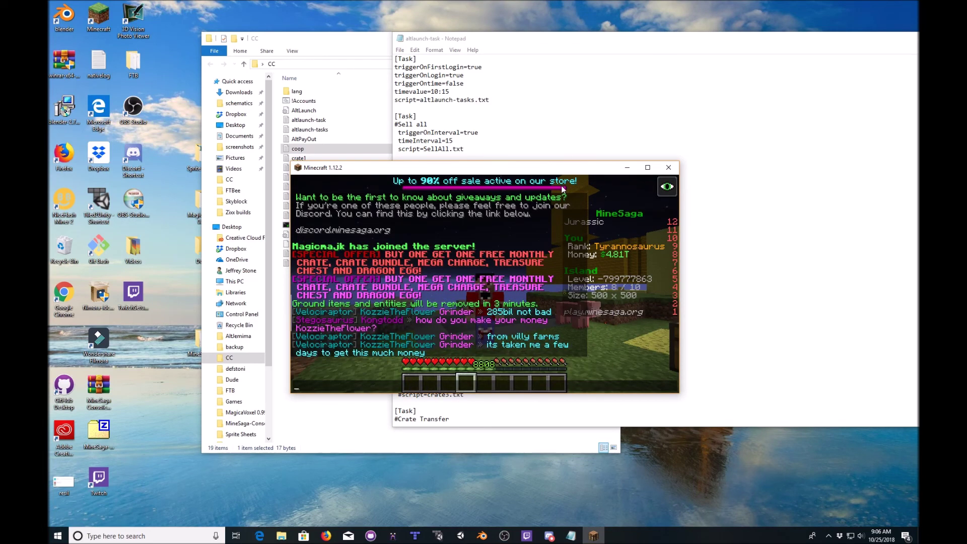
{"action": "key", "text": "Escape"}
{"action": "key", "text": "Escape"}
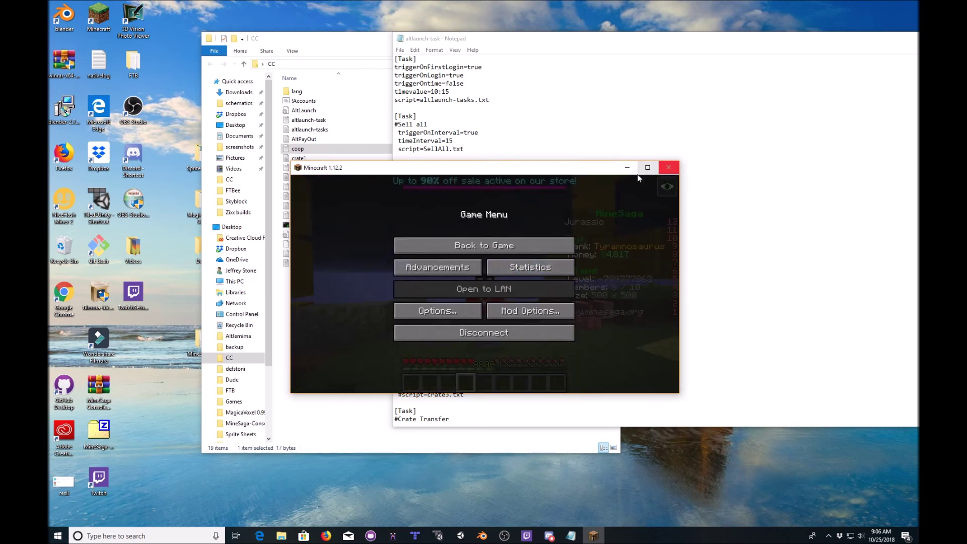
{"action": "left_click", "coordinate": [668, 167]}
Set the Coop task's time interval to 1200 in the altlaunch-task file.
{"action": "mouse_move", "coordinate": [465, 202]}
{"action": "left_mouse_down"}
{"action": "mouse_move", "coordinate": [395, 165]}
{"action": "mouse_move", "coordinate": [473, 199]}
{"action": "mouse_move", "coordinate": [395, 165]}
{"action": "mouse_move", "coordinate": [472, 199]}
{"action": "mouse_move", "coordinate": [413, 183]}
{"action": "mouse_move", "coordinate": [396, 165]}
{"action": "mouse_move", "coordinate": [476, 199]}
{"action": "left_mouse_up"}
{"action": "left_click", "coordinate": [395, 165]}
{"action": "left_click", "coordinate": [473, 199]}
{"action": "left_click", "coordinate": [415, 165]}
{"action": "left_click", "coordinate": [472, 199]}
{"action": "left_click", "coordinate": [478, 199]}
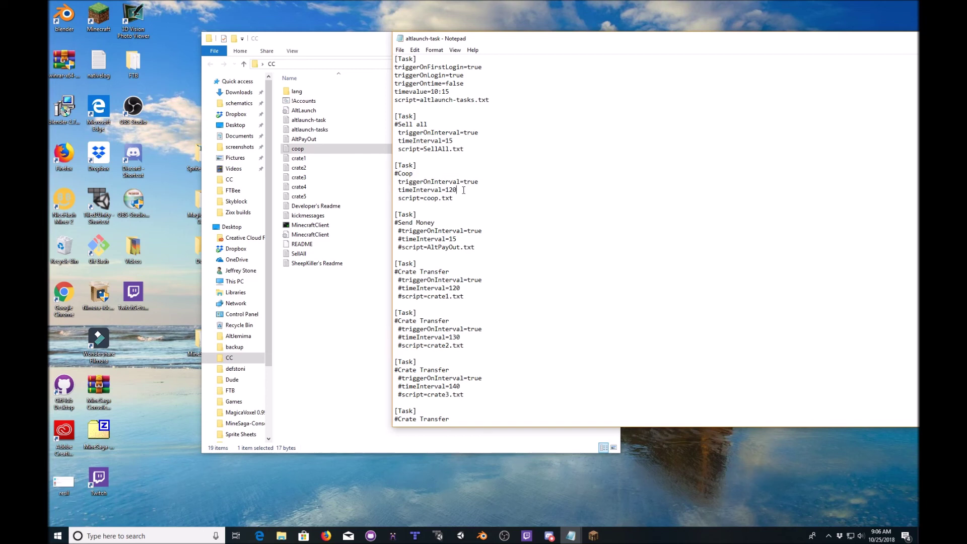
{"action": "type", "text": "0"}
{"action": "left_click_drag", "start_coordinate": [395, 218], "coordinate": [481, 252]}
{"action": "left_click", "coordinate": [482, 251]}
{"action": "mouse_move", "coordinate": [395, 214]}
{"action": "left_mouse_down"}
{"action": "mouse_move", "coordinate": [475, 255]}
{"action": "mouse_move", "coordinate": [397, 216]}
{"action": "left_mouse_up"}
{"action": "left_click", "coordinate": [432, 255]}
{"action": "left_click", "coordinate": [420, 207]}
{"action": "left_click", "coordinate": [401, 231]}
Open the AltPayOut script, delete its second pay command line, and move its window off the folder's file list.
{"action": "double_click", "coordinate": [314, 138]}
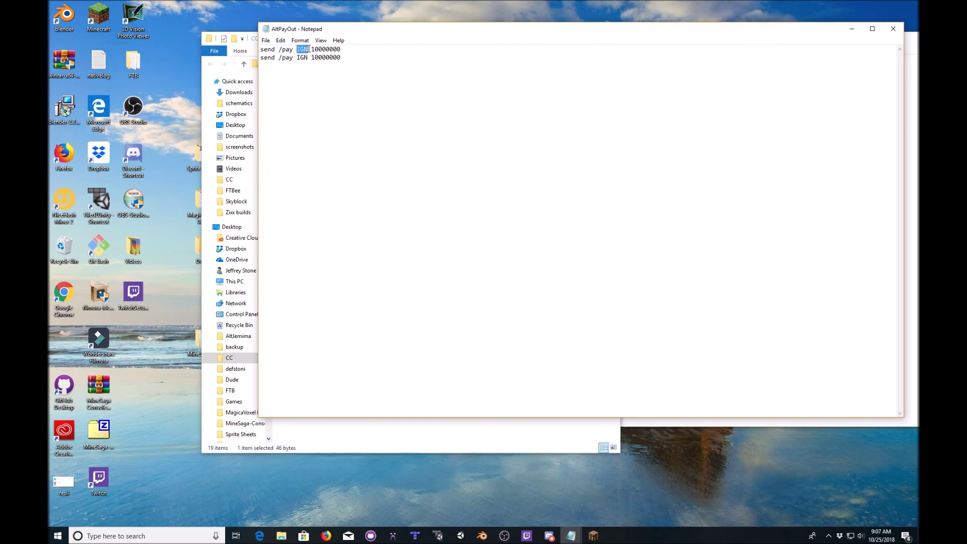
{"action": "left_click_drag", "start_coordinate": [342, 58], "coordinate": [247, 65]}
{"action": "key", "text": "BackSpace"}
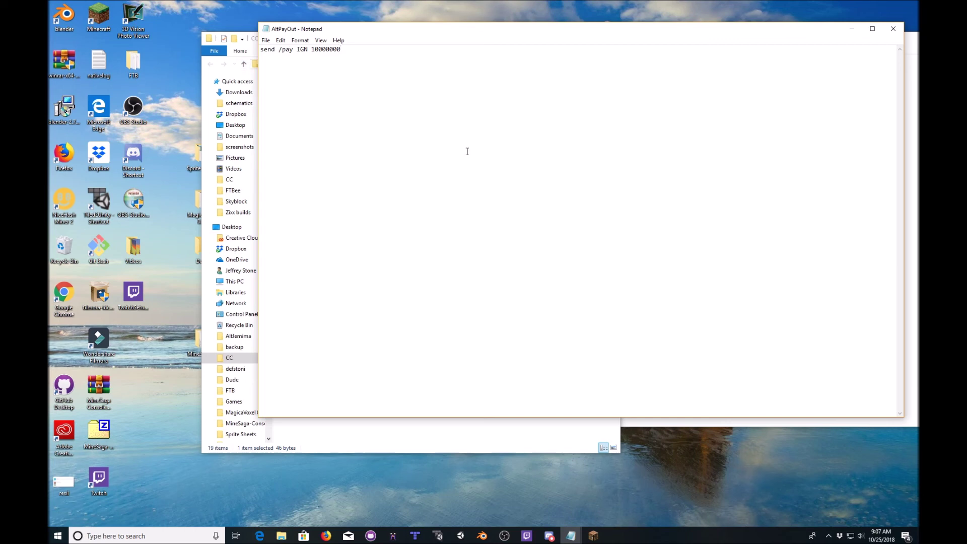
{"action": "double_click", "coordinate": [309, 51]}
{"action": "left_click", "coordinate": [297, 50]}
{"action": "double_click", "coordinate": [297, 48]}
{"action": "left_click", "coordinate": [308, 50]}
{"action": "double_click", "coordinate": [332, 49]}
{"action": "left_click", "coordinate": [330, 50]}
{"action": "left_click_drag", "start_coordinate": [431, 30], "coordinate": [595, 268]}
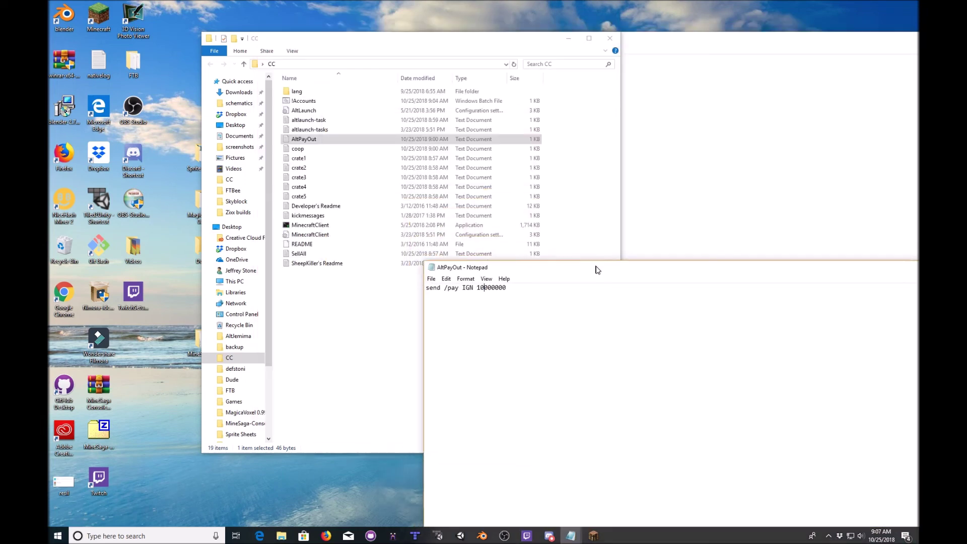
Return to the altlaunch-task file and review the Crate Transfer tasks for crate1 through crate5.
{"action": "left_click", "coordinate": [660, 242]}
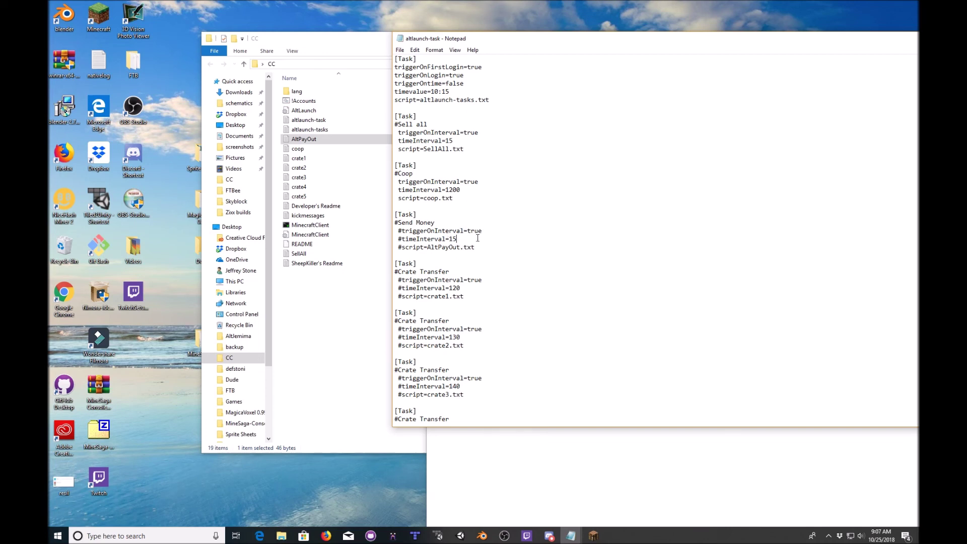
{"action": "scroll", "coordinate": [457, 301], "scroll_direction": "down", "scroll_amount": 3}
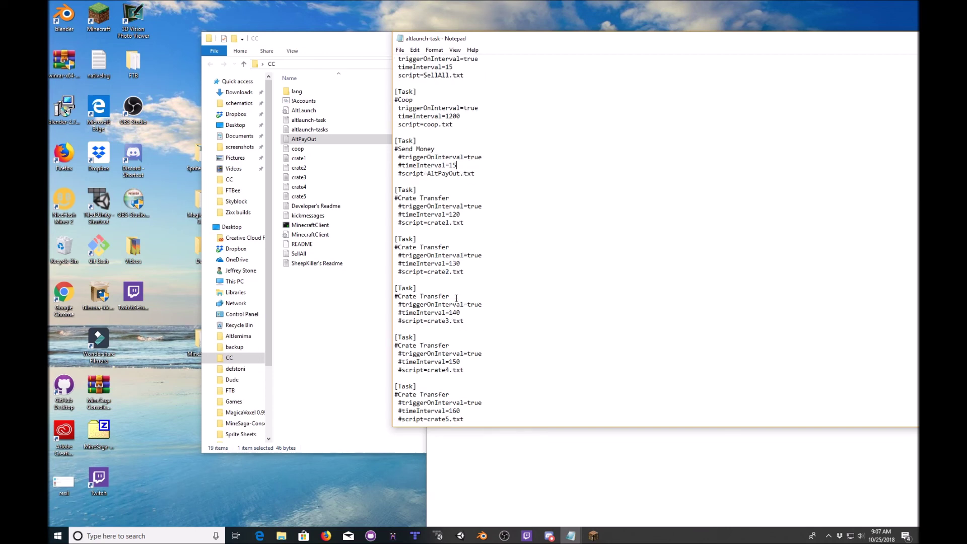
{"action": "left_click_drag", "start_coordinate": [395, 191], "coordinate": [483, 419]}
{"action": "left_click", "coordinate": [490, 419]}
{"action": "left_click_drag", "start_coordinate": [397, 222], "coordinate": [401, 222]}
{"action": "left_click", "coordinate": [402, 258]}
{"action": "left_click", "coordinate": [356, 287]}
Open the crate2 and crate4 scripts in turn to examine their crate transfer commands.
{"action": "double_click", "coordinate": [353, 168]}
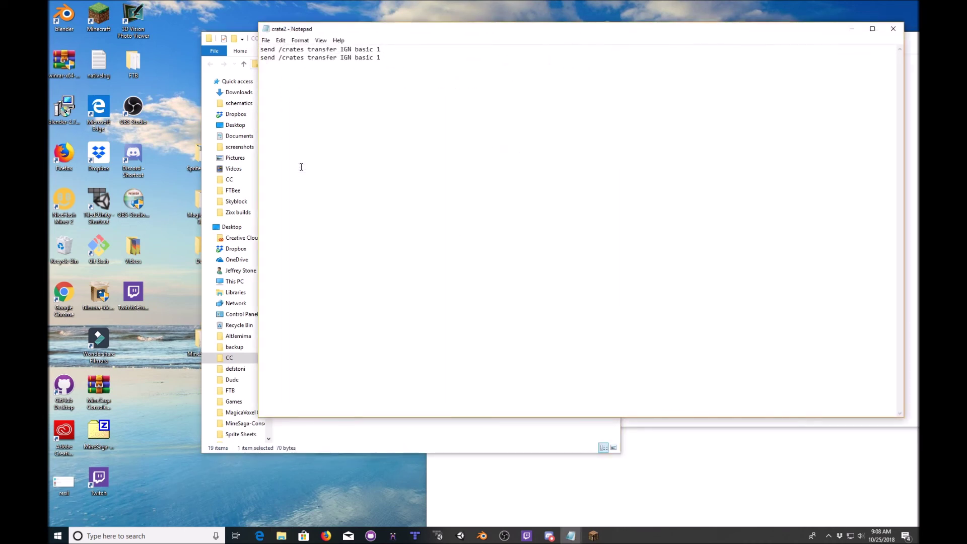
{"action": "left_click", "coordinate": [872, 29]}
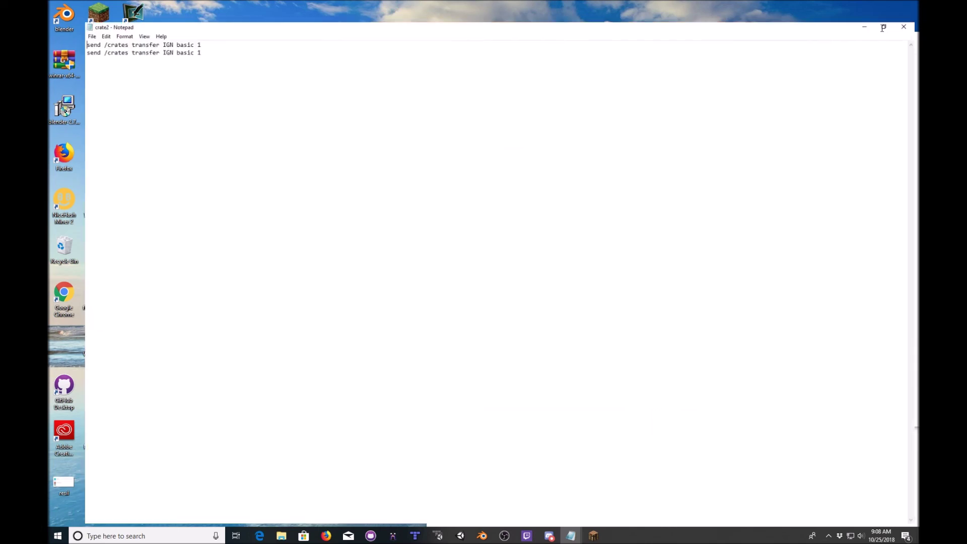
{"action": "left_click", "coordinate": [907, 4]}
{"action": "double_click", "coordinate": [315, 187]}
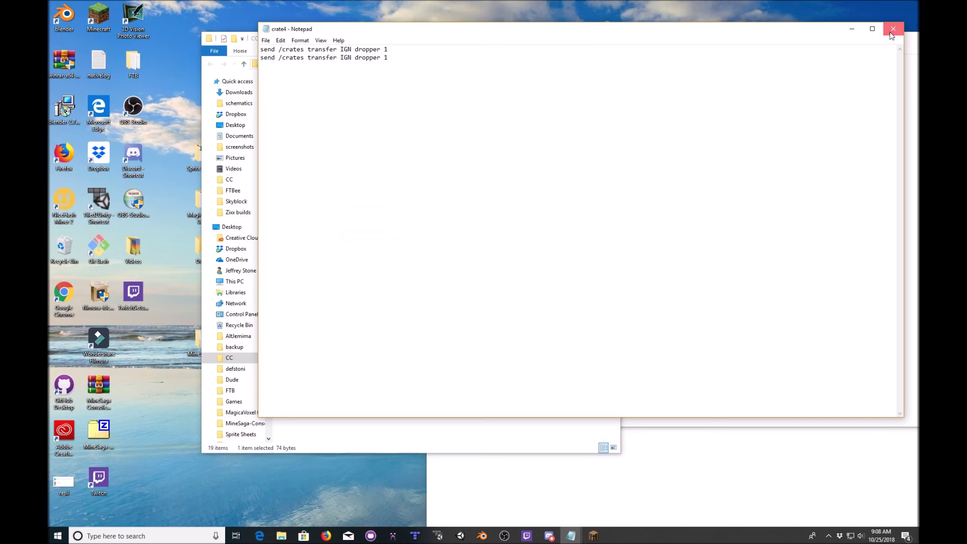
Close crate4 and open the crate3 and crate5 scripts in turn to examine their crate transfer commands.
{"action": "left_click", "coordinate": [892, 28]}
{"action": "double_click", "coordinate": [347, 178]}
{"action": "left_click", "coordinate": [893, 29]}
{"action": "double_click", "coordinate": [325, 196]}
{"action": "key", "text": "ctrl+a"}
{"action": "left_click", "coordinate": [535, 233]}
{"action": "key", "text": "ctrl+a"}
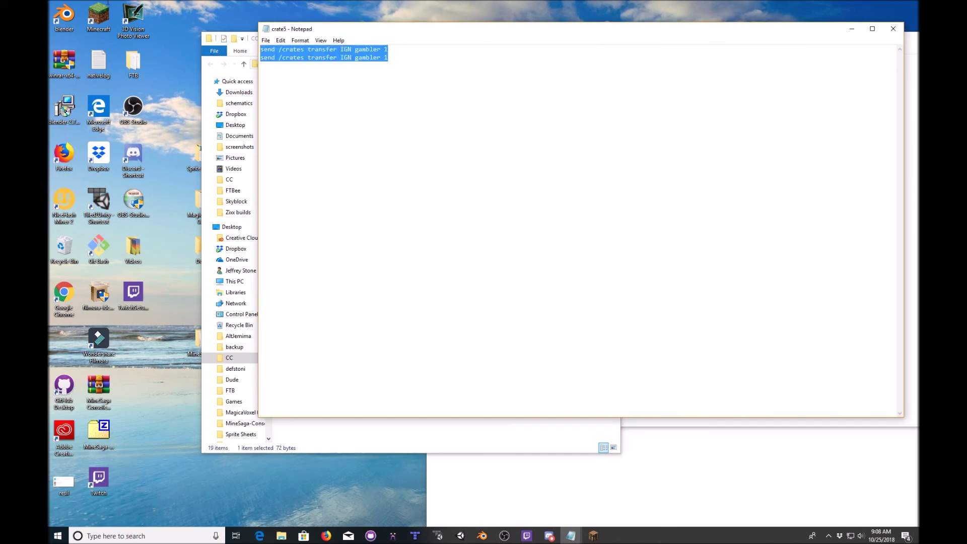
{"action": "left_click", "coordinate": [497, 212]}
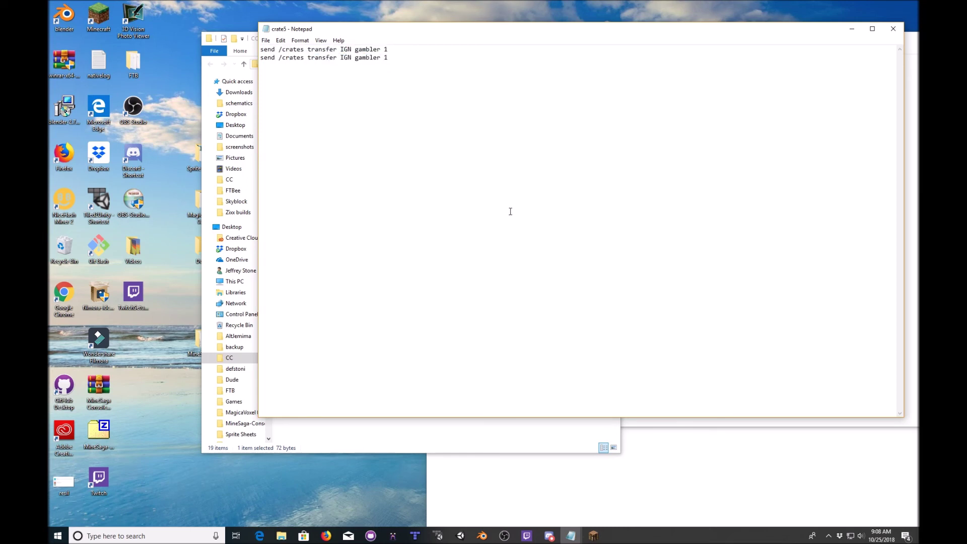
{"action": "key", "text": "ctrl+a"}
{"action": "left_click", "coordinate": [466, 234]}
{"action": "left_click", "coordinate": [892, 29]}
Review the Crate Transfer tasks in the altlaunch-task file and check the crate5 script's transfer command against them.
{"action": "left_click", "coordinate": [679, 378]}
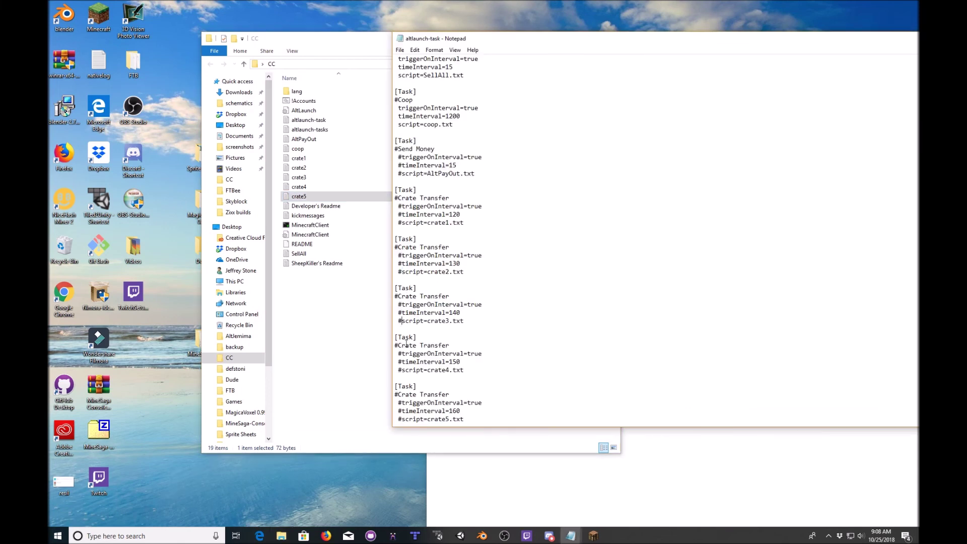
{"action": "left_click", "coordinate": [303, 197]}
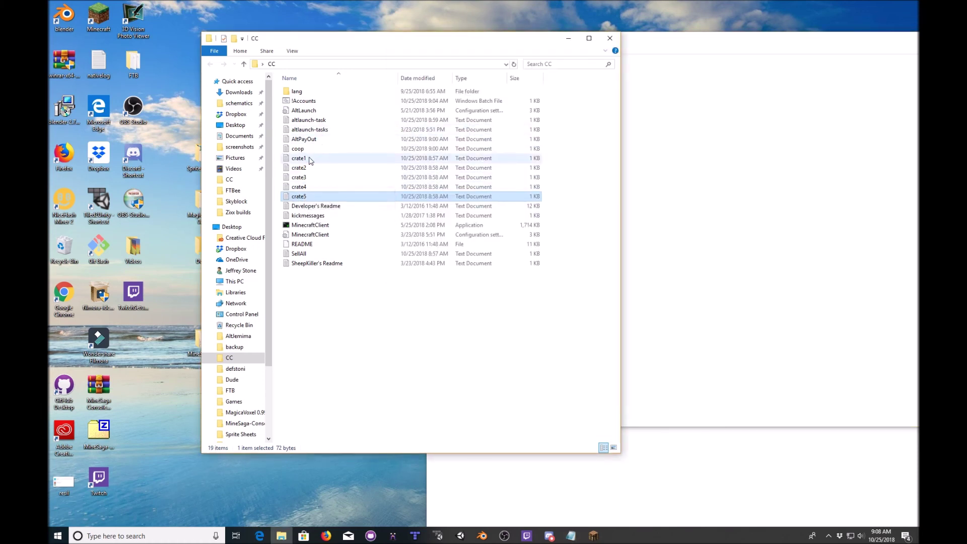
{"action": "double_click", "coordinate": [304, 197]}
{"action": "left_click_drag", "start_coordinate": [340, 51], "coordinate": [351, 51]}
{"action": "left_click", "coordinate": [347, 50]}
{"action": "left_click", "coordinate": [892, 28]}
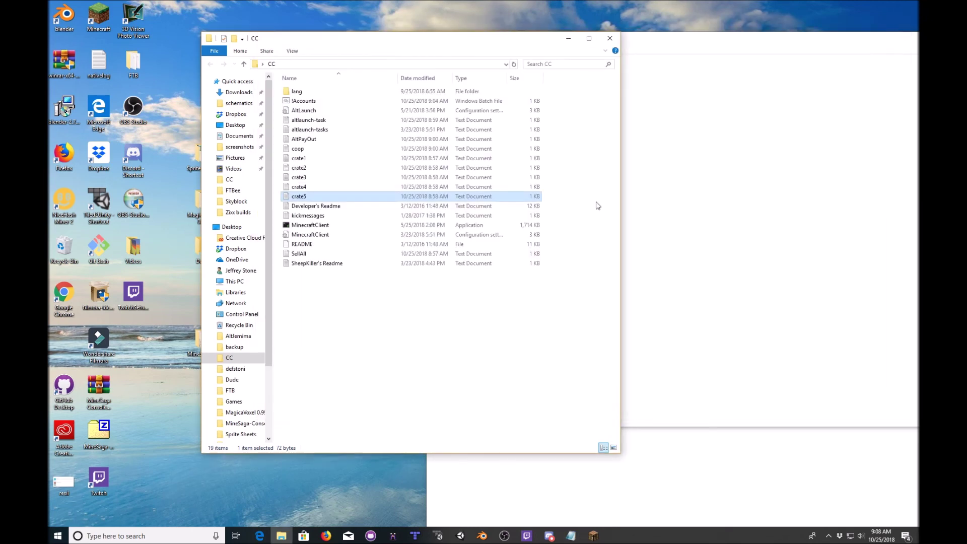
Close the altlaunch-task file without saving, and close the AltPayOut script with its changes saved.
{"action": "left_click", "coordinate": [730, 394]}
{"action": "left_click_drag", "start_coordinate": [858, 44], "coordinate": [617, 77]}
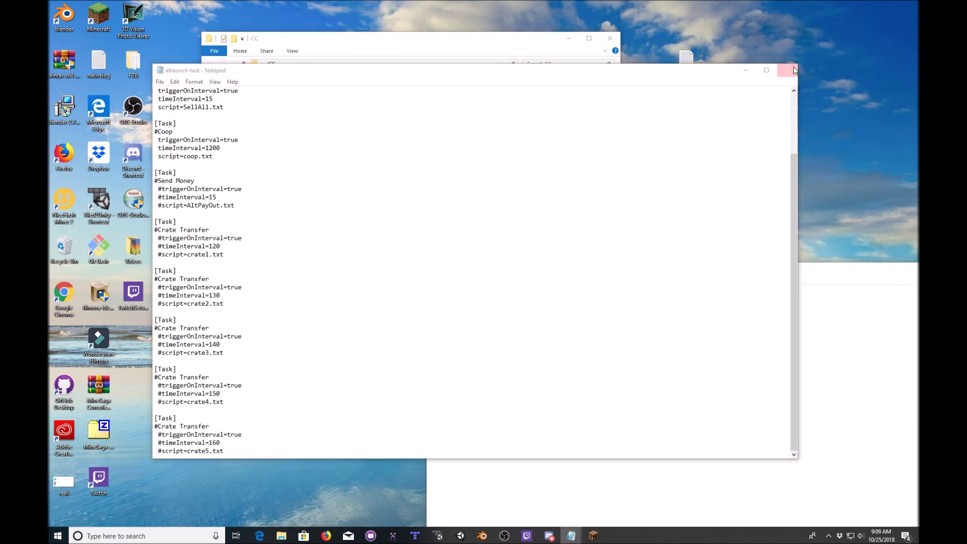
{"action": "left_click", "coordinate": [787, 70]}
{"action": "left_click", "coordinate": [483, 274]}
{"action": "left_click", "coordinate": [768, 280]}
{"action": "left_click_drag", "start_coordinate": [640, 272], "coordinate": [421, 233]}
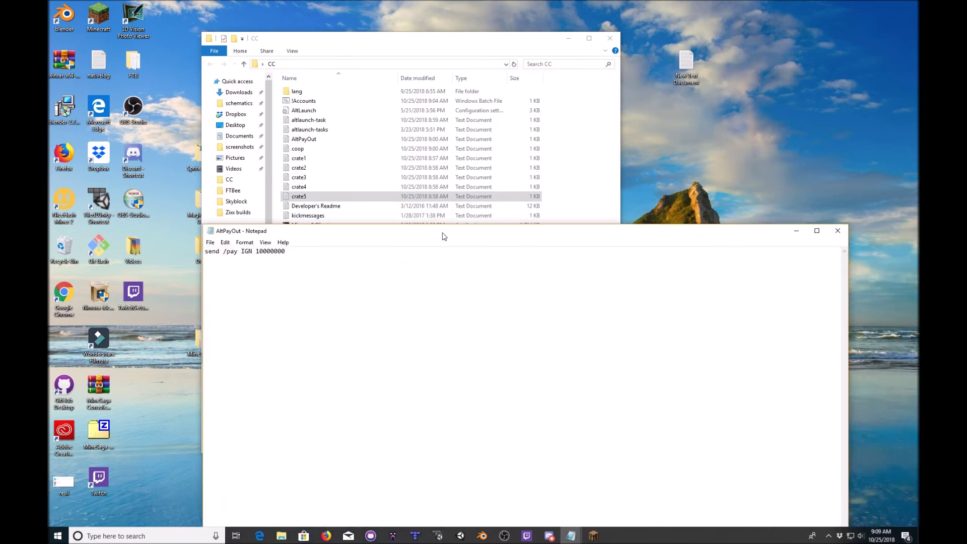
{"action": "left_click", "coordinate": [828, 234]}
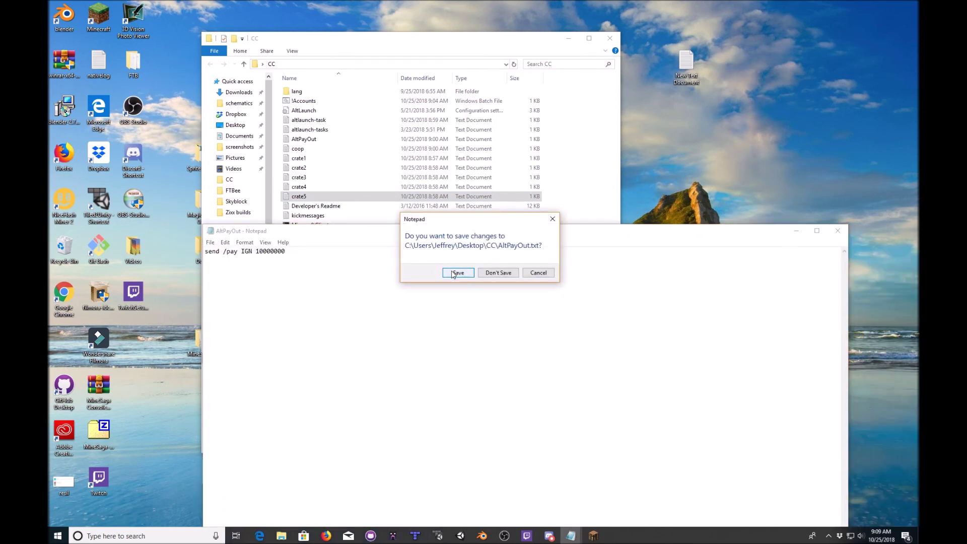
{"action": "left_click", "coordinate": [452, 274]}
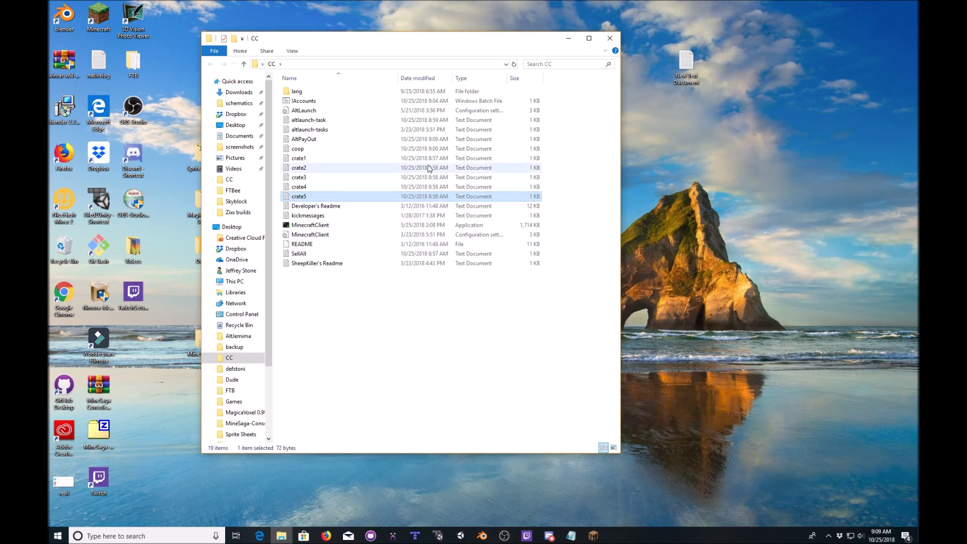
Close the CC folder, reopen it for a glance at its files, and close it again to clear the desktop.
{"action": "left_click", "coordinate": [401, 352]}
{"action": "left_click_drag", "start_coordinate": [399, 352], "coordinate": [363, 345]}
{"action": "left_click", "coordinate": [610, 39]}
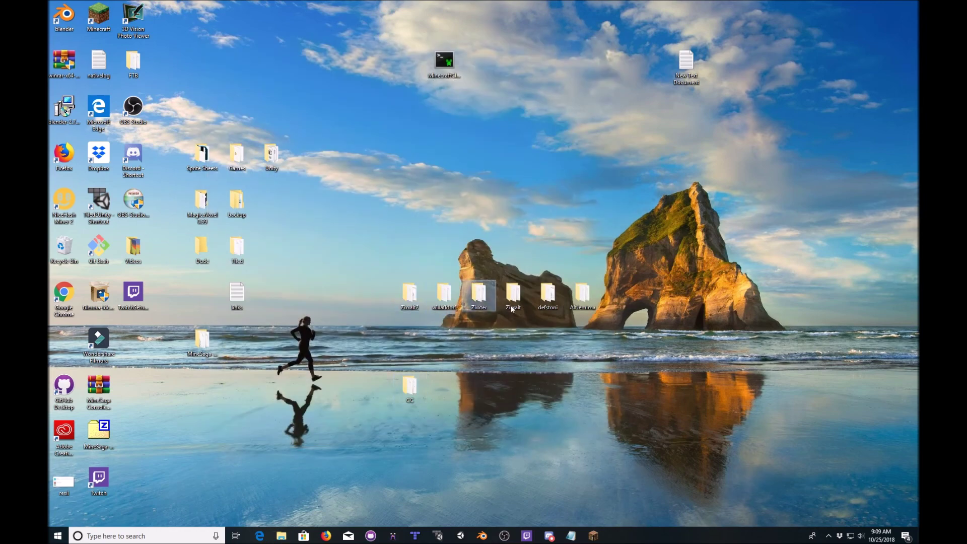
{"action": "double_click", "coordinate": [415, 382]}
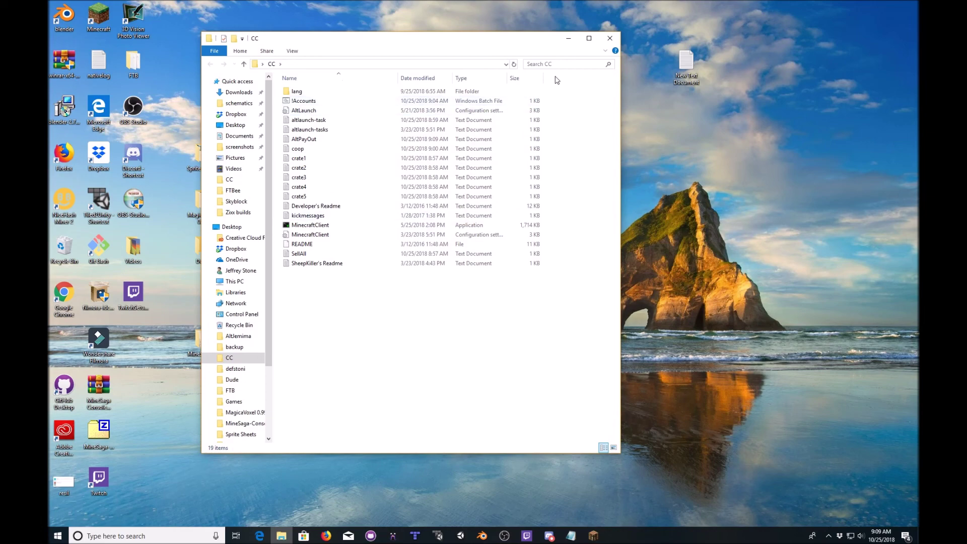
{"action": "left_click", "coordinate": [610, 39]}
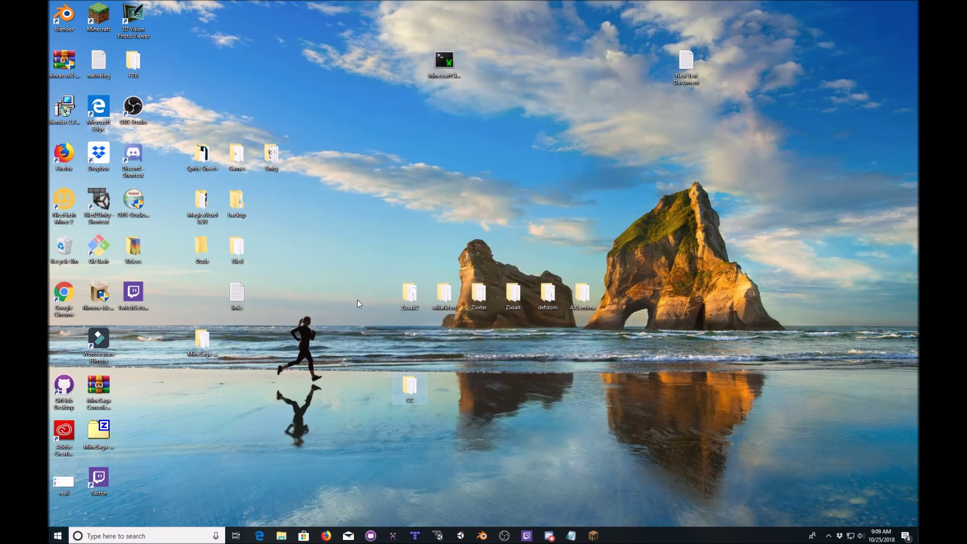
Run the !Accounts batch file from the AltJemima folder and move its console window clear of the desktop folders.
{"action": "double_click", "coordinate": [584, 299]}
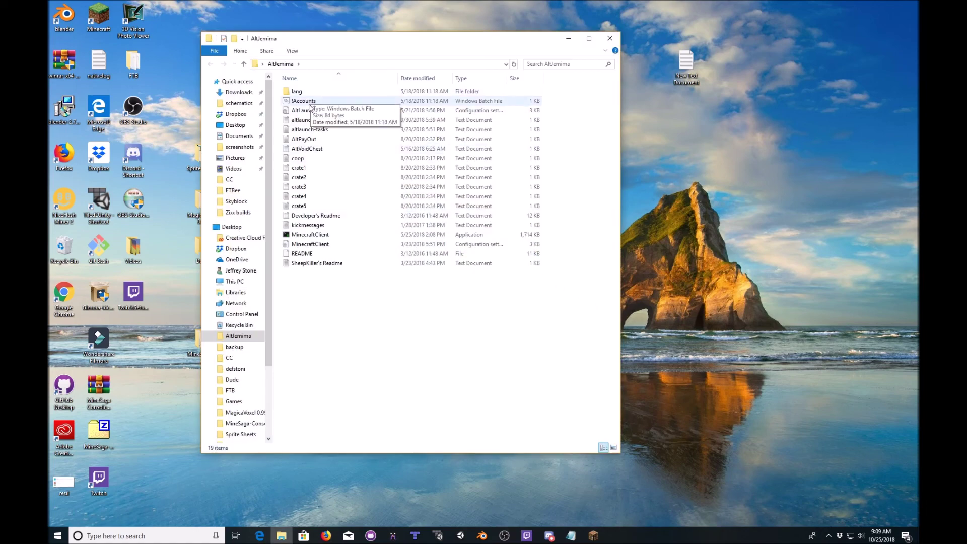
{"action": "double_click", "coordinate": [303, 100]}
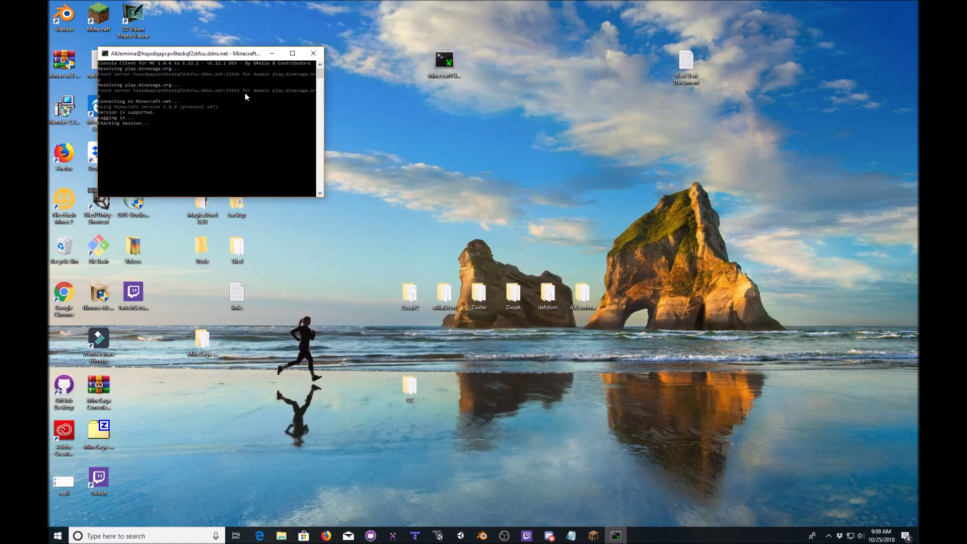
{"action": "left_click_drag", "start_coordinate": [162, 56], "coordinate": [750, 18]}
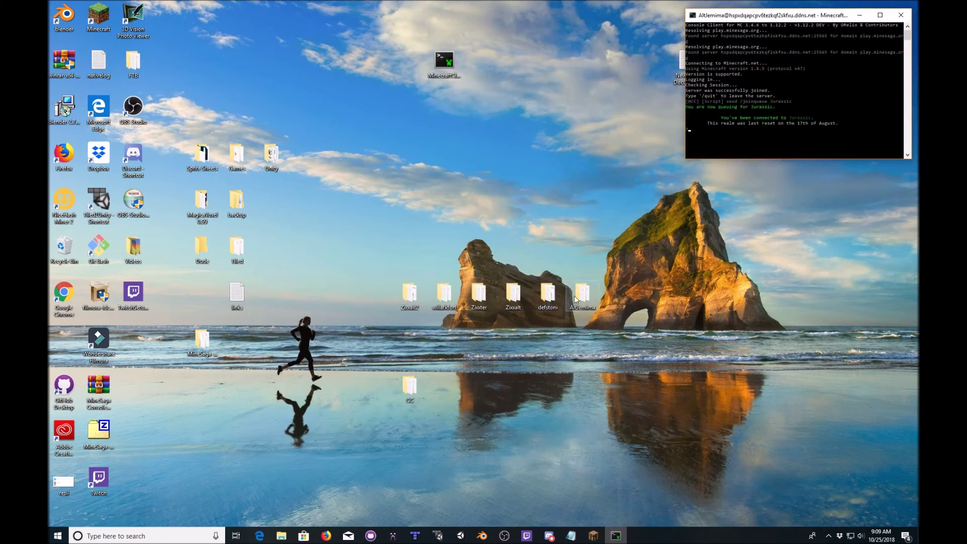
Run the !Accounts batch file from the defstoni folder, close the folder, and stack its console just below the AltJemima console's title bar.
{"action": "double_click", "coordinate": [548, 294]}
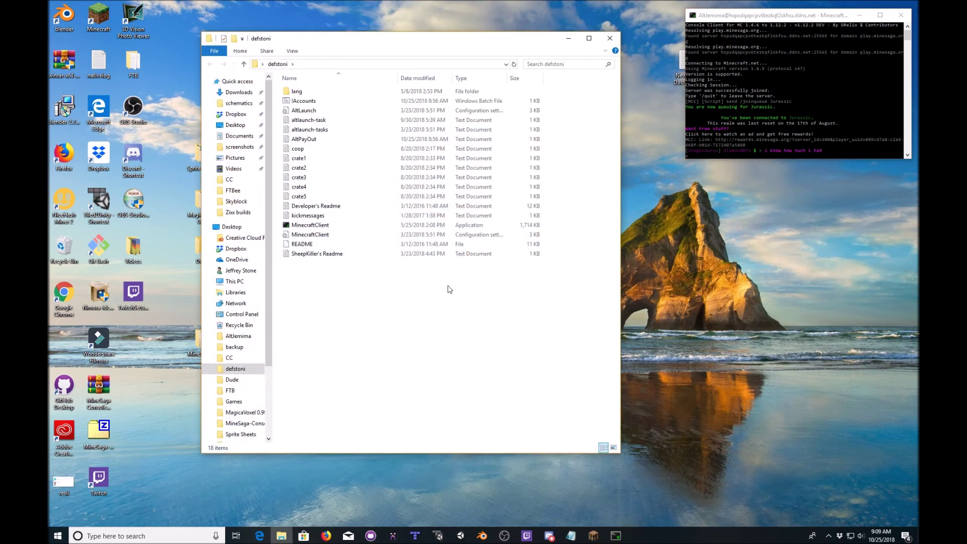
{"action": "double_click", "coordinate": [304, 100]}
{"action": "left_click", "coordinate": [614, 41]}
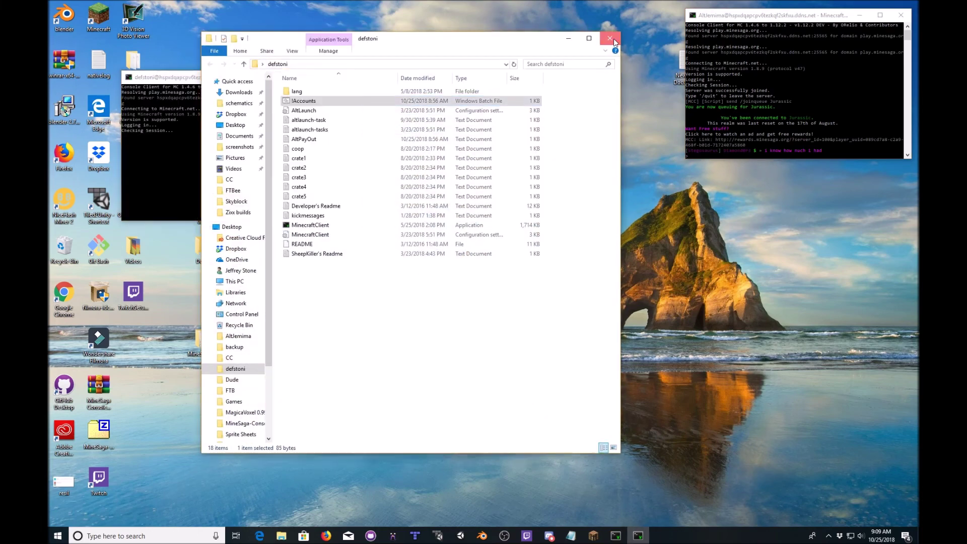
{"action": "left_click", "coordinate": [609, 39]}
{"action": "left_click_drag", "start_coordinate": [238, 75], "coordinate": [799, 60]}
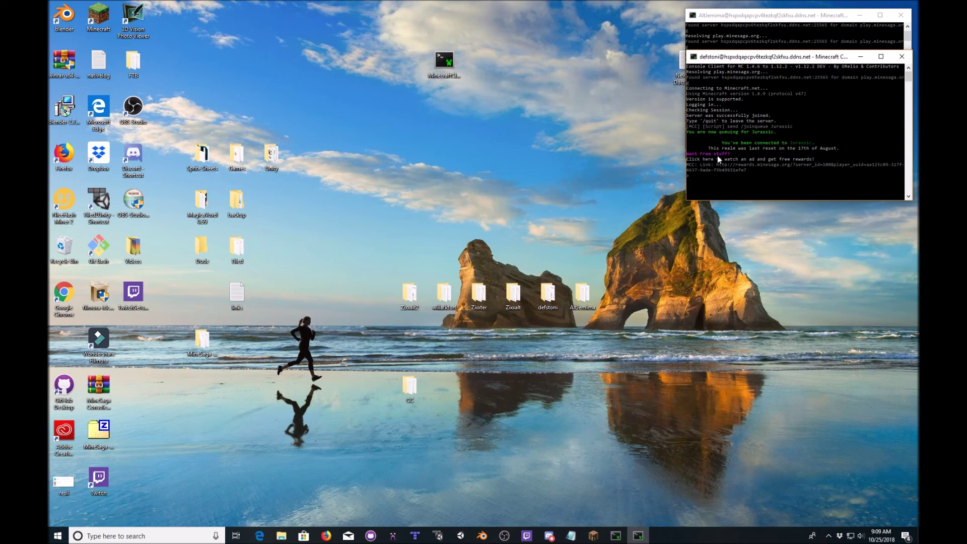
Run the !Accounts batch file from the Zixxalt folder, close the folder, and stack its console below the defstoni one.
{"action": "double_click", "coordinate": [513, 295]}
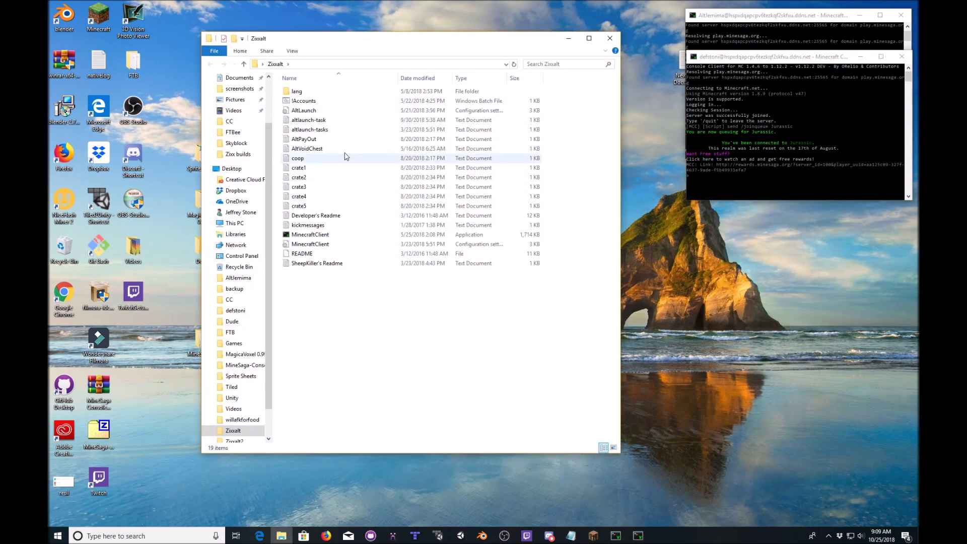
{"action": "double_click", "coordinate": [304, 101]}
{"action": "left_click", "coordinate": [610, 37]}
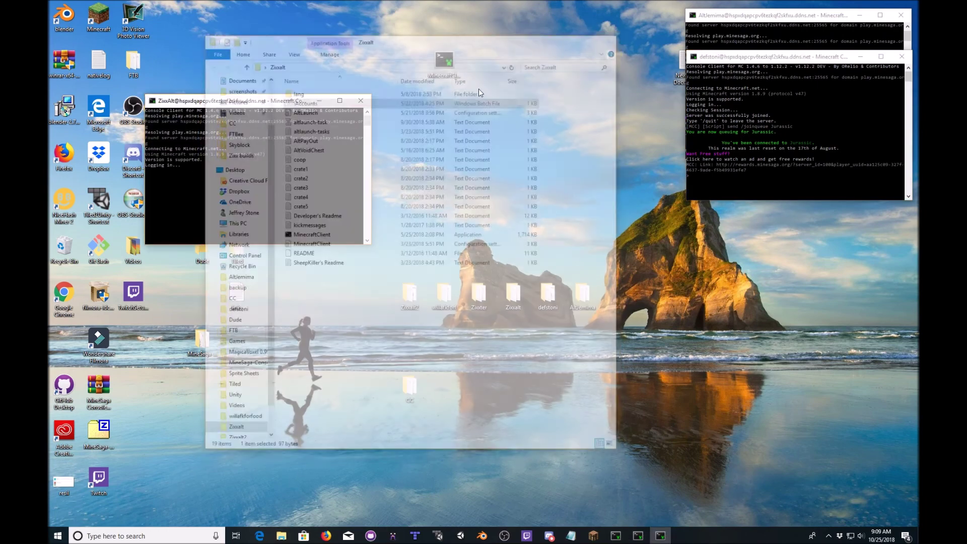
{"action": "left_click_drag", "start_coordinate": [239, 106], "coordinate": [779, 100]}
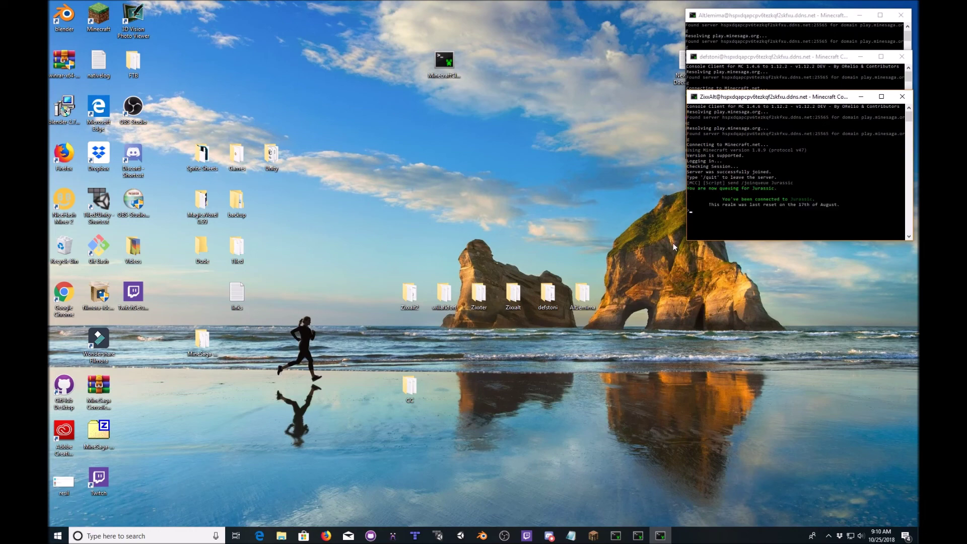
Run the !Accounts batch file from the willafkforfood folder and stack its console below the Zixxalt one.
{"action": "double_click", "coordinate": [443, 293]}
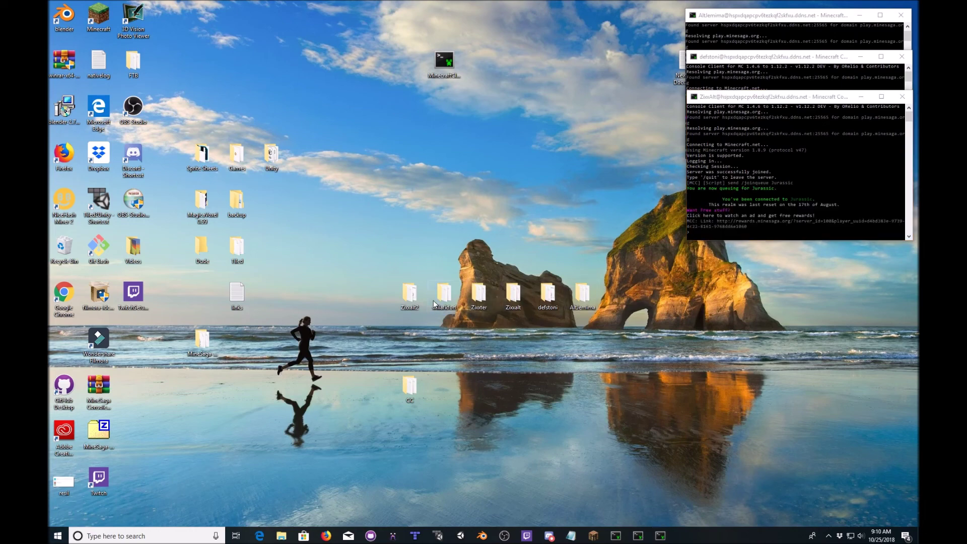
{"action": "double_click", "coordinate": [305, 101]}
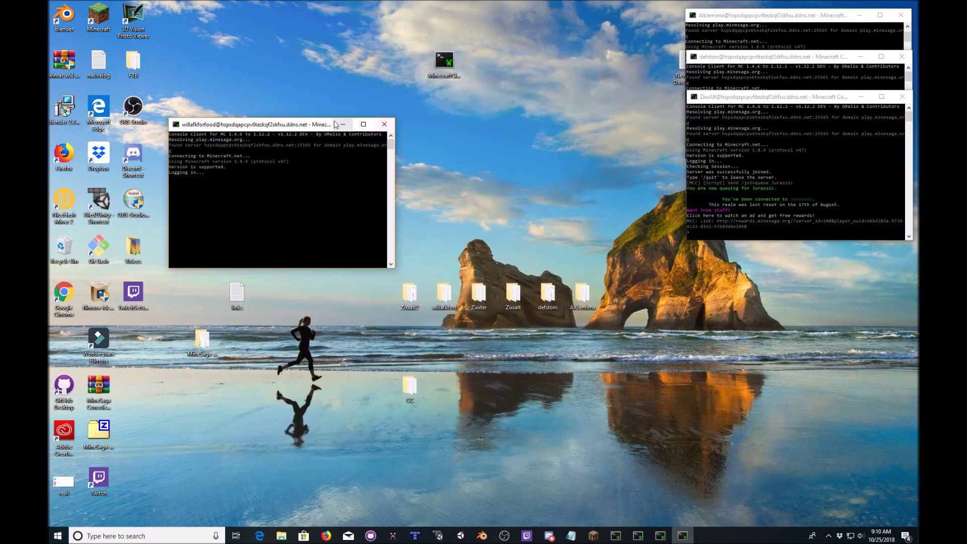
{"action": "left_click_drag", "start_coordinate": [302, 130], "coordinate": [815, 137]}
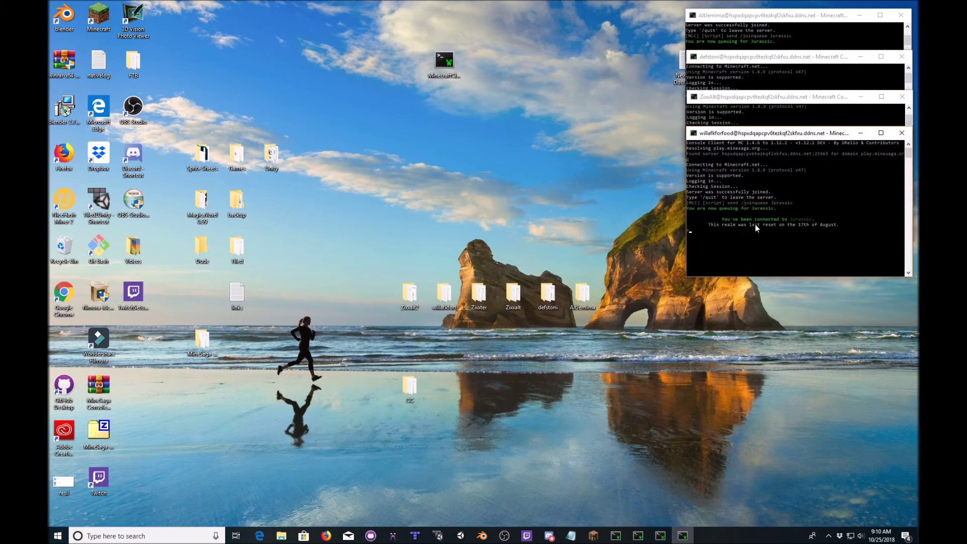
Run the !Accounts batch file from the Zixxalt2 folder, close the folder, and stack its console below the willafkforfood one.
{"action": "double_click", "coordinate": [409, 294]}
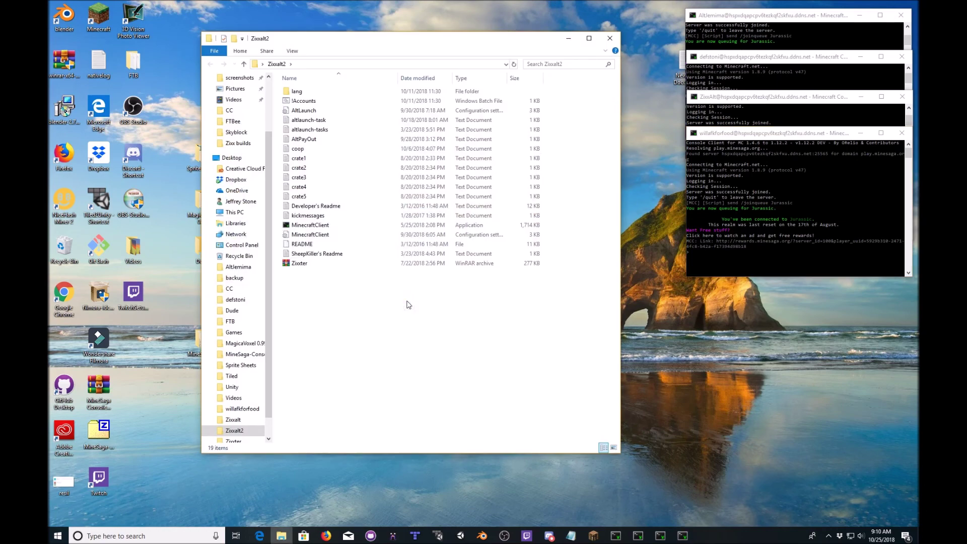
{"action": "left_click", "coordinate": [316, 104]}
{"action": "double_click", "coordinate": [316, 104]}
{"action": "left_click", "coordinate": [609, 38]}
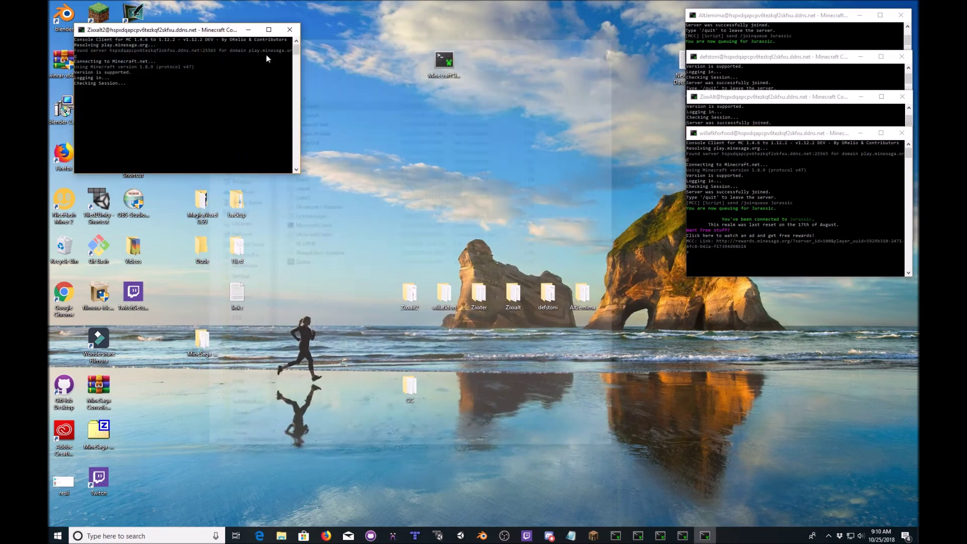
{"action": "left_click_drag", "start_coordinate": [194, 30], "coordinate": [805, 171]}
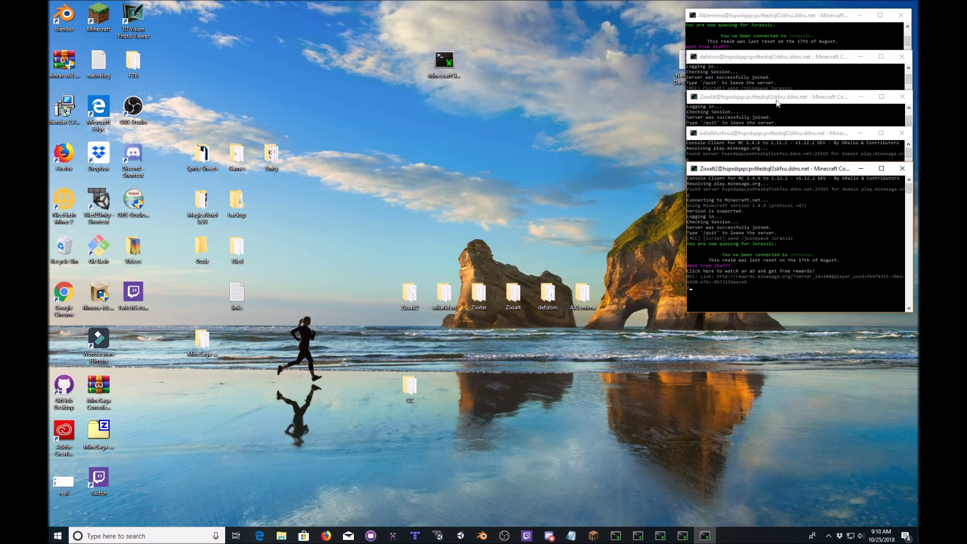
Open the CC folder, point out its !Accounts and altlaunch-task files, and close the folder.
{"action": "double_click", "coordinate": [402, 388]}
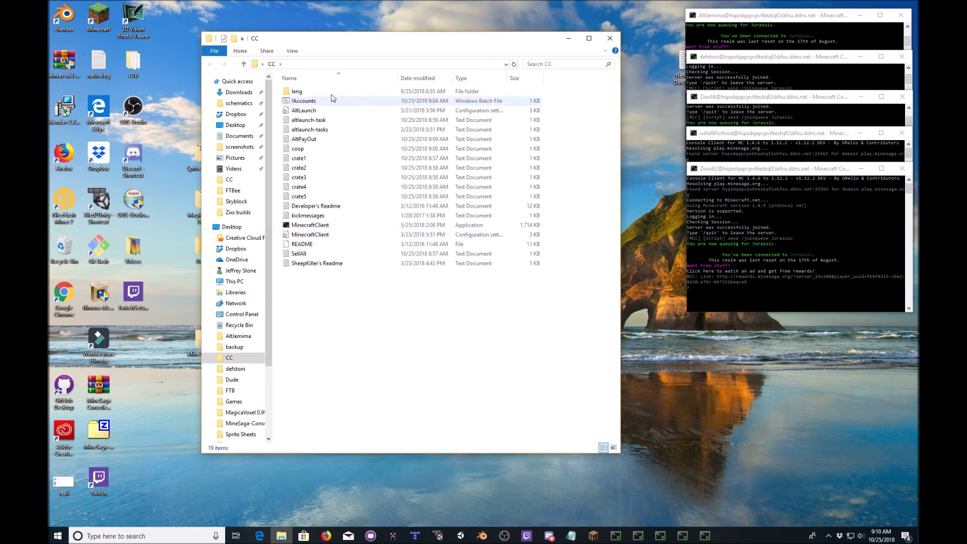
{"action": "left_click", "coordinate": [305, 101]}
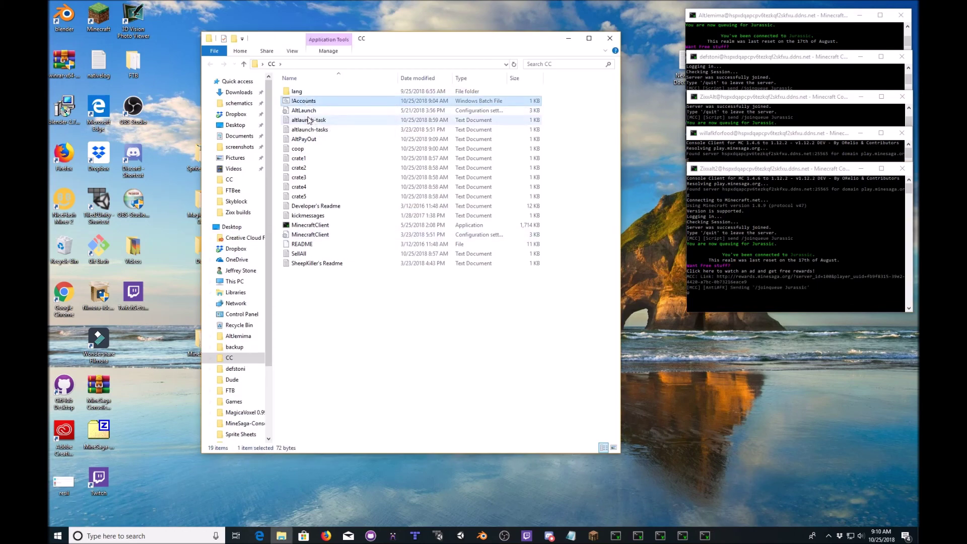
{"action": "left_click", "coordinate": [308, 121]}
{"action": "left_click", "coordinate": [610, 39]}
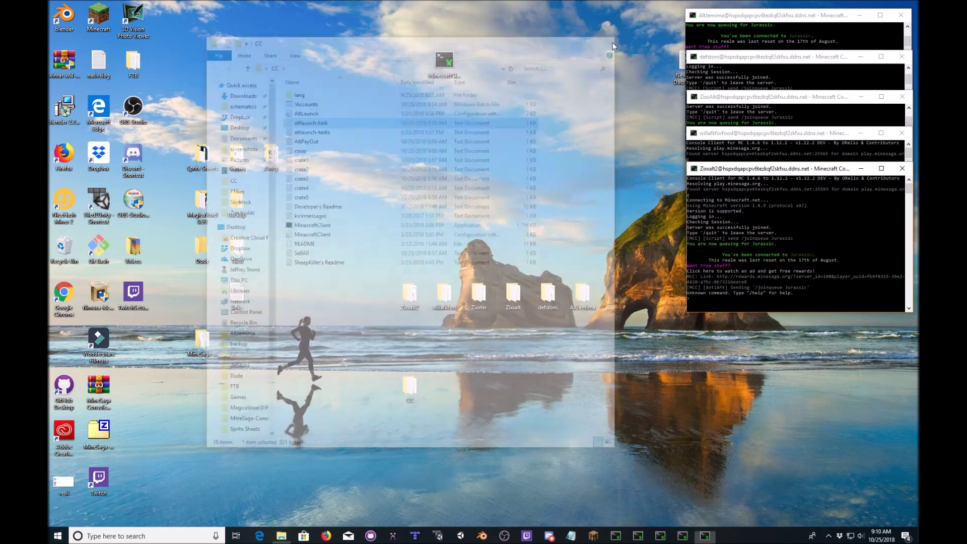
Switch to Minecraft, resume the MineSaga game, show it full screen, and walk forward to the ski resort's welcome sign.
{"action": "left_click", "coordinate": [596, 536]}
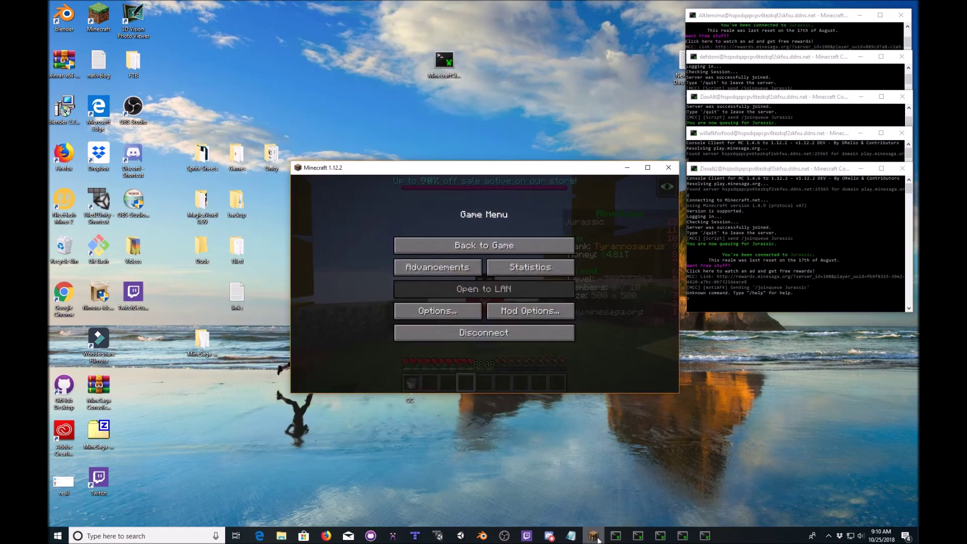
{"action": "key", "text": "Escape"}
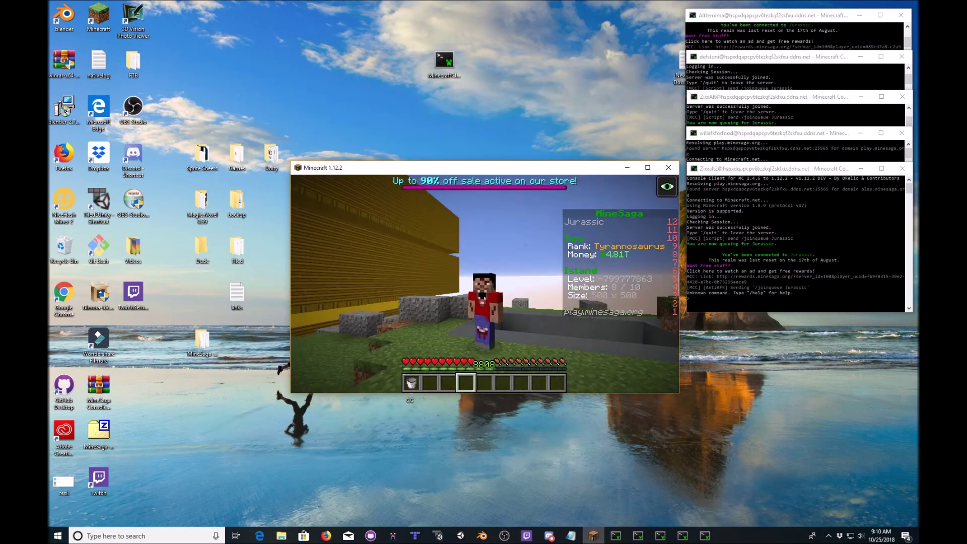
{"action": "key", "text": "w"}
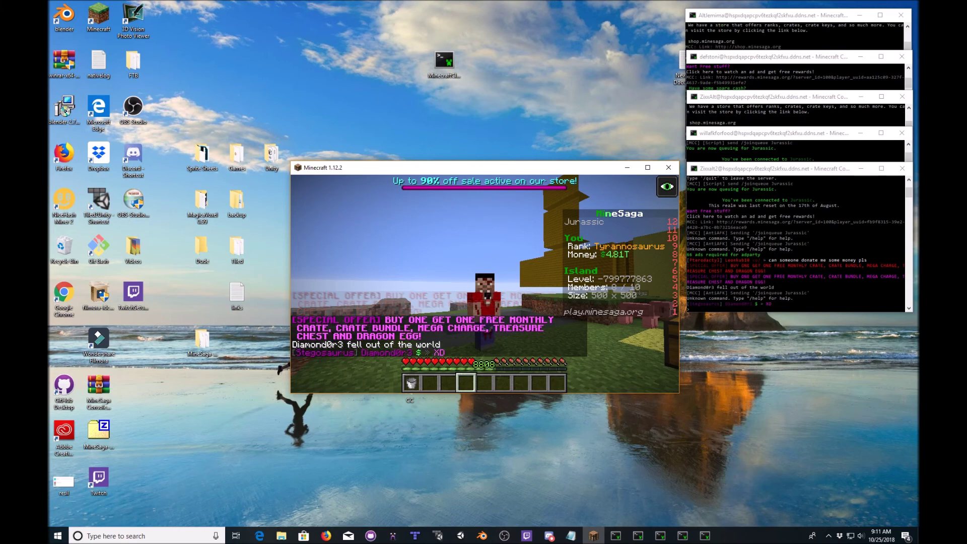
{"action": "key", "text": "F1"}
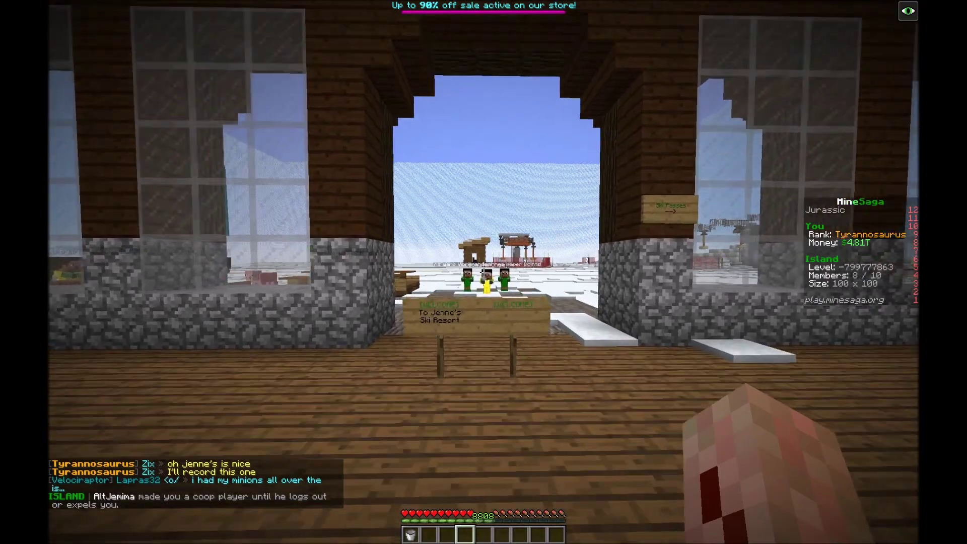
{"action": "key", "text": "w"}
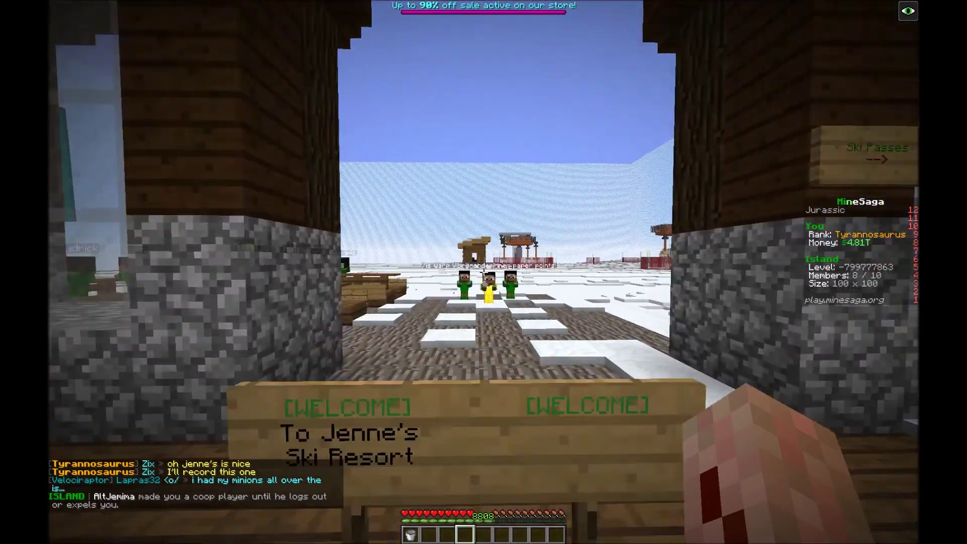
Fly out over the snowy slopes to examine the ski resort's chairlifts, fenced lift towers and white lift stations.
{"action": "key", "text": "w"}
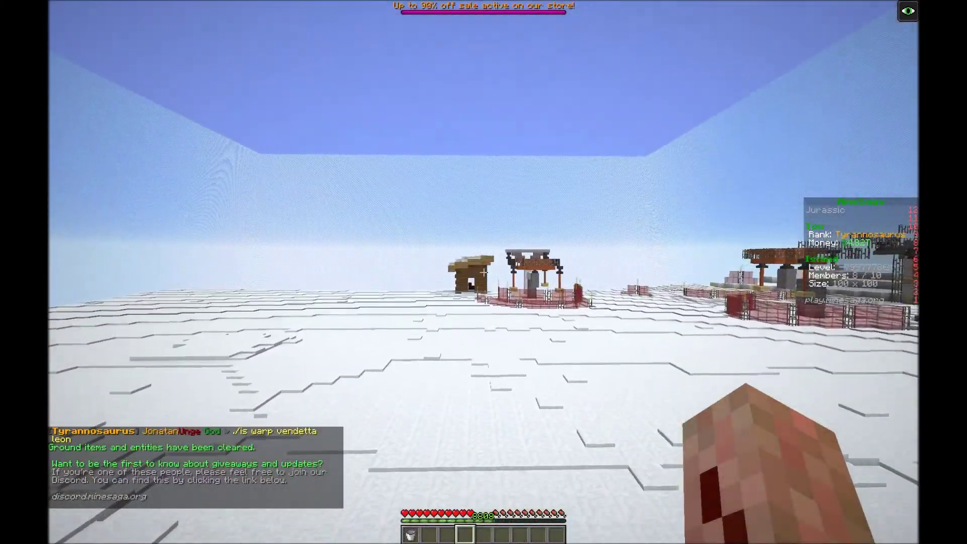
{"action": "key", "text": "w"}
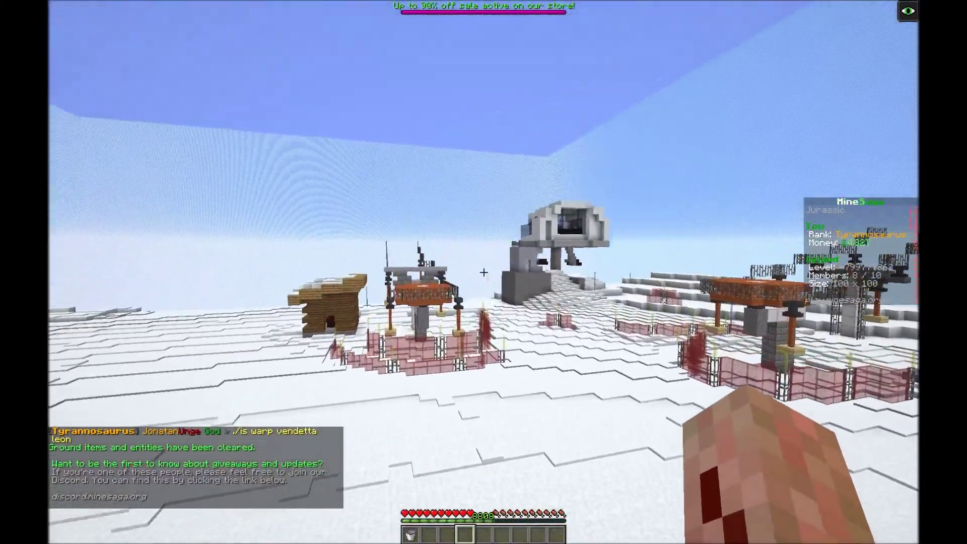
{"action": "key", "text": "w"}
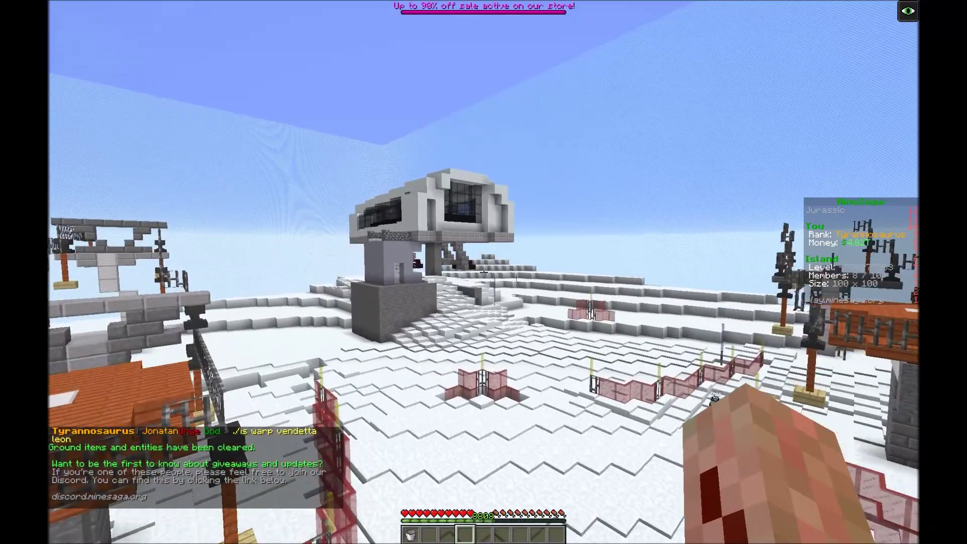
{"action": "key", "text": "w"}
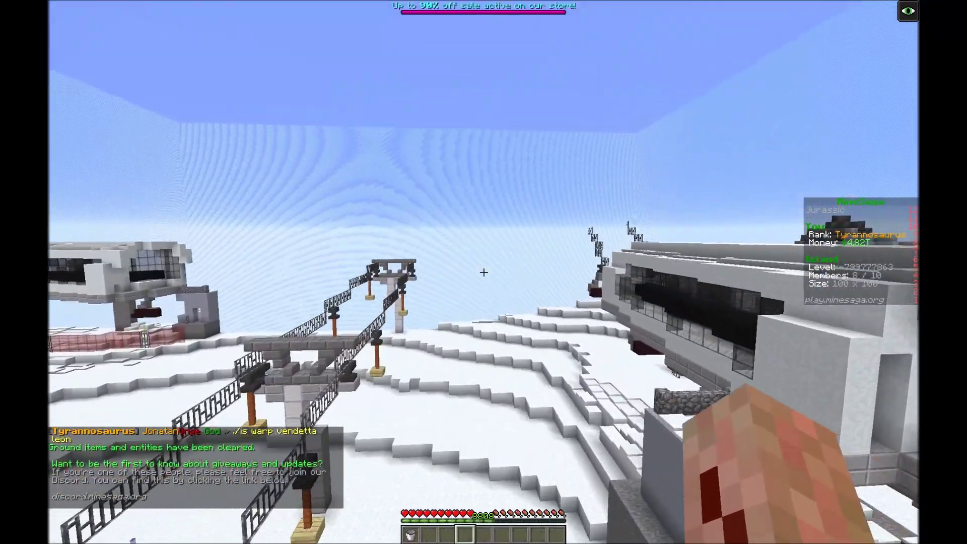
{"action": "key", "text": "w"}
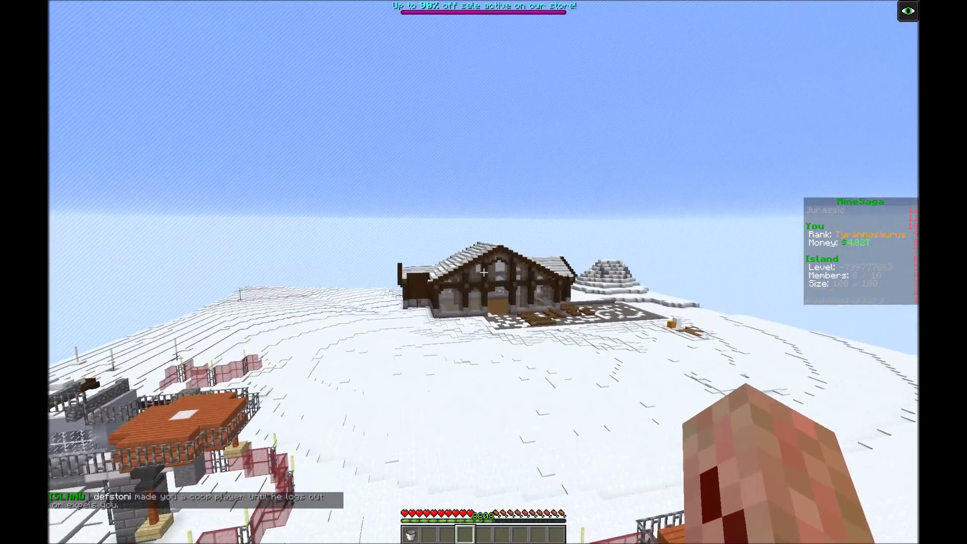
Fly back to the wooden lodge and circle it, examining the minions at the terrace tables, the snowy roof and the rear side.
{"action": "key", "text": "w"}
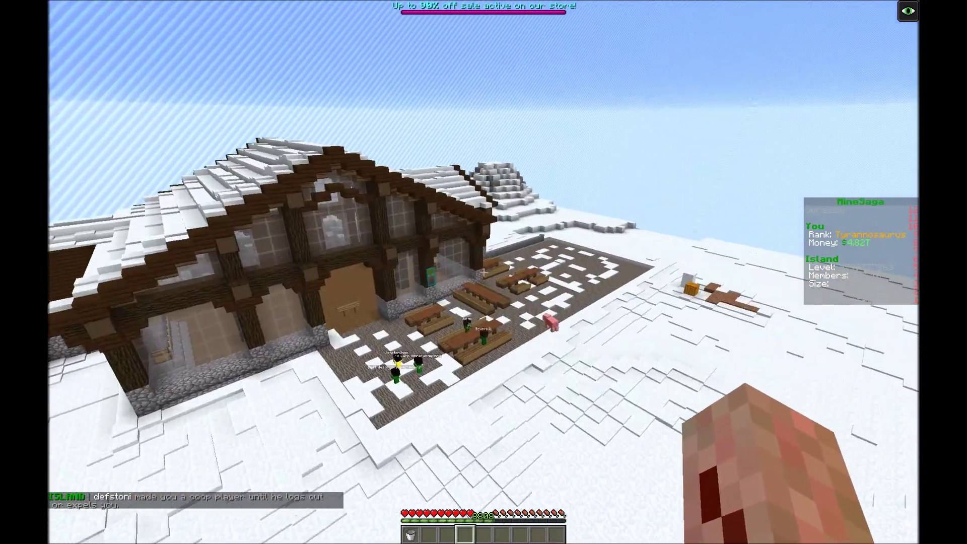
{"action": "key", "text": "w"}
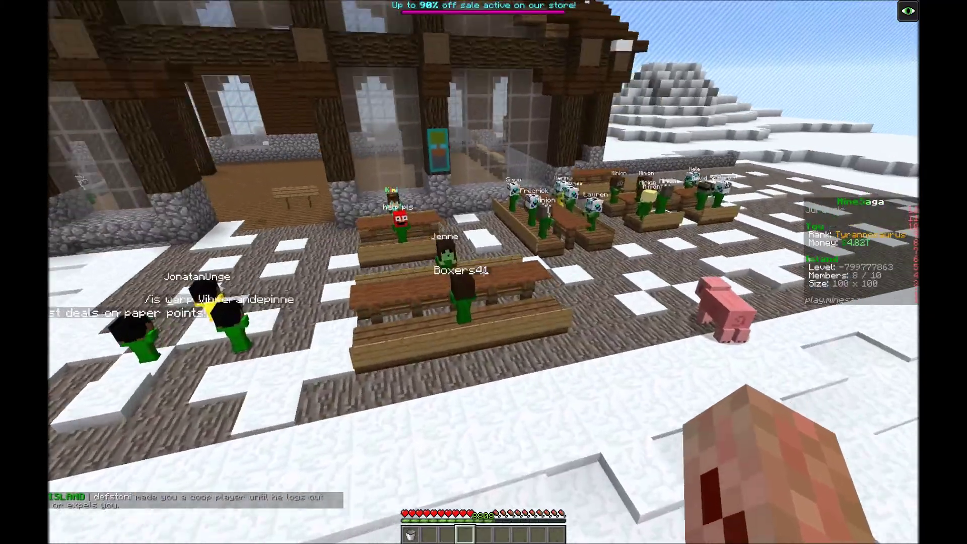
{"action": "key", "text": "w"}
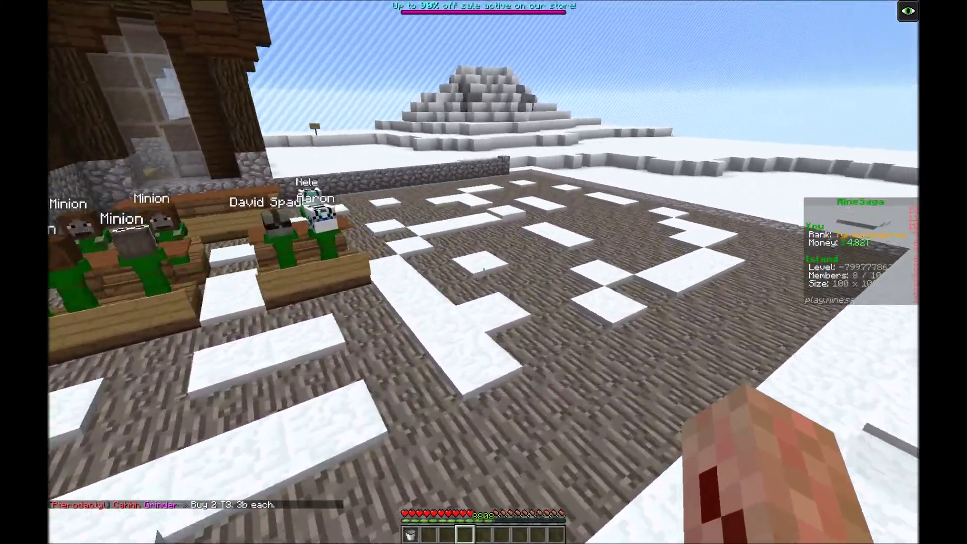
{"action": "key", "text": "w"}
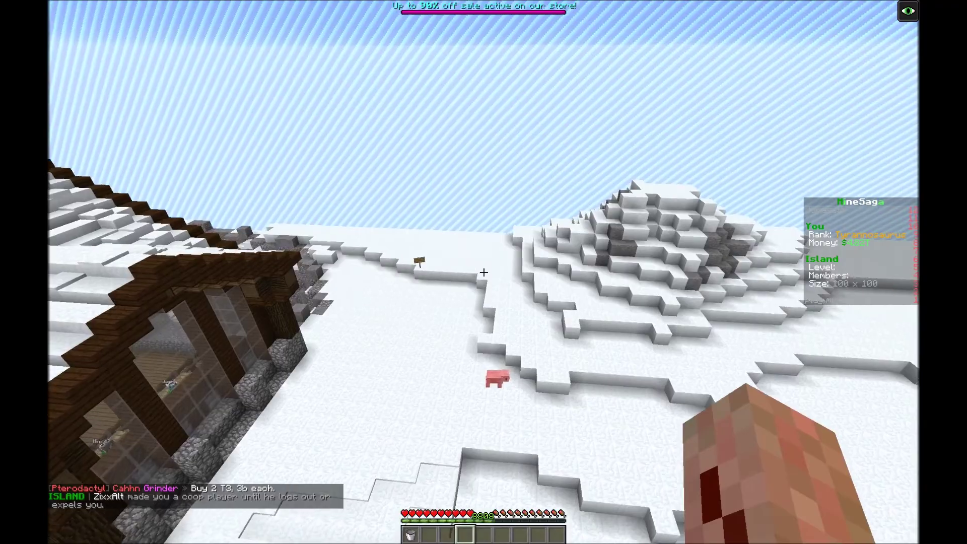
{"action": "key", "text": "w"}
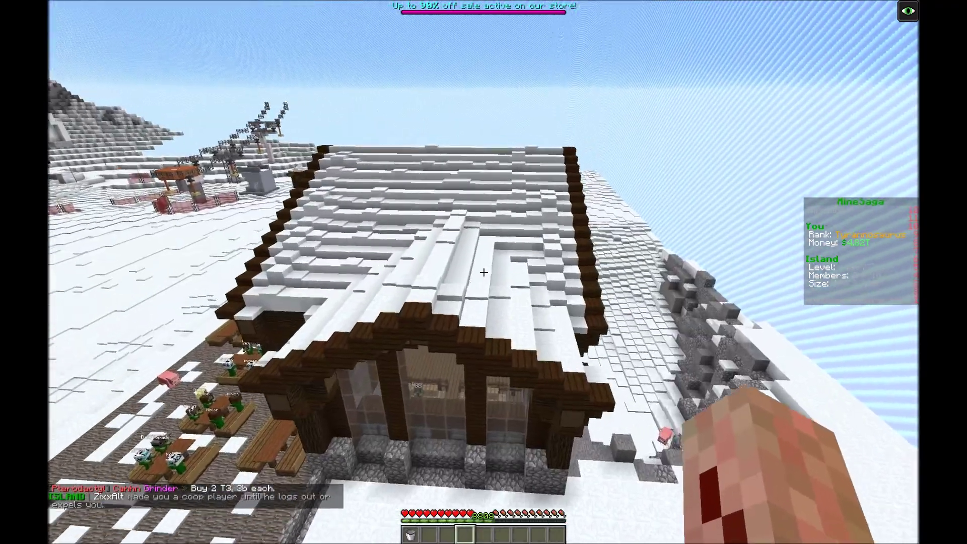
{"action": "key", "text": "w"}
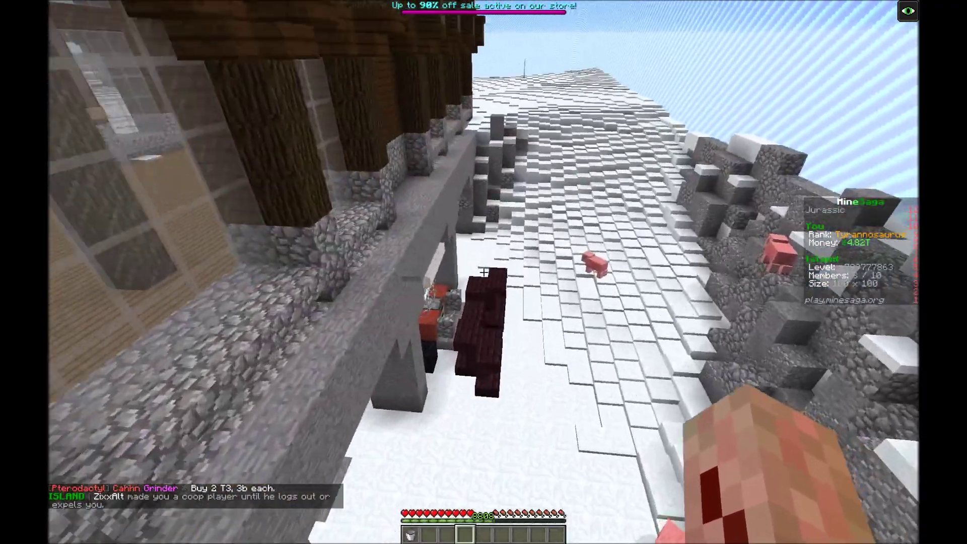